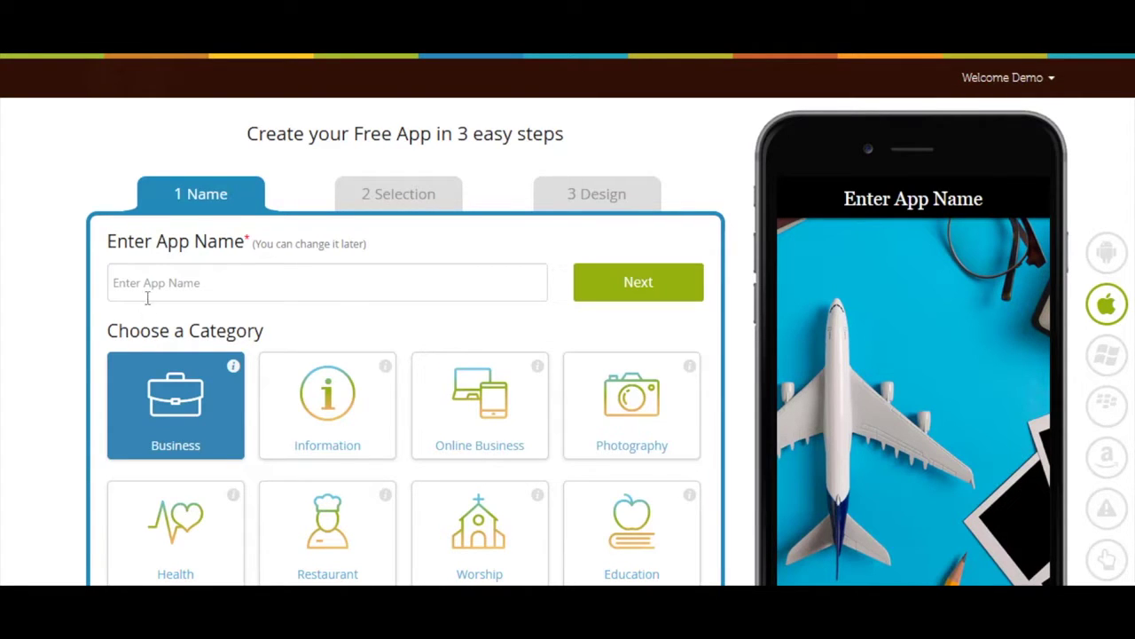
# Name the new app 'Demo' and pick the Information category.
pyautogui.click(148, 298)
pyautogui.write('Demo')
pyautogui.scroll(-2, 200, 341)
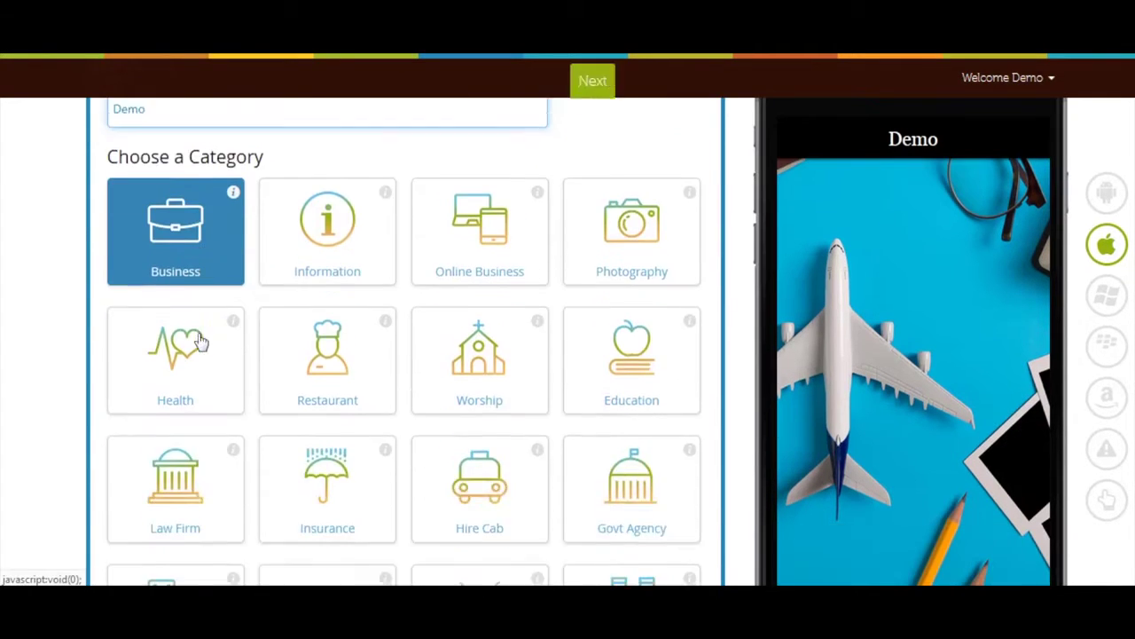
pyautogui.scroll(-2, 200, 342)
pyautogui.scroll(-4, 216, 355)
pyautogui.scroll(-1, 231, 367)
pyautogui.scroll(3, 252, 379)
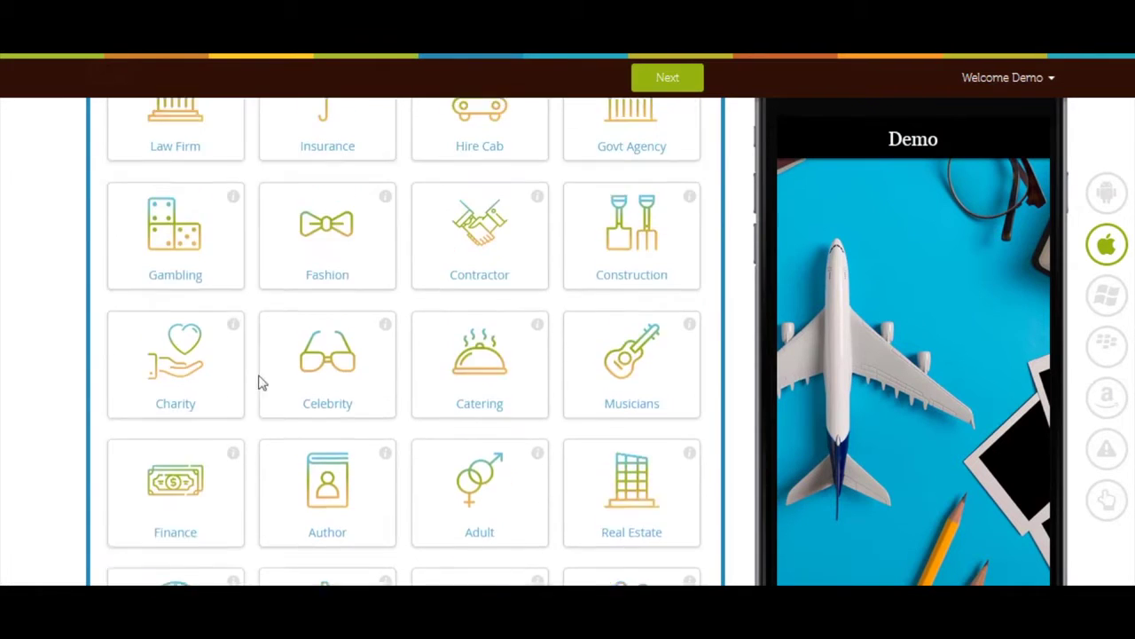
pyautogui.scroll(1, 262, 383)
pyautogui.scroll(2, 266, 385)
pyautogui.scroll(2, 269, 385)
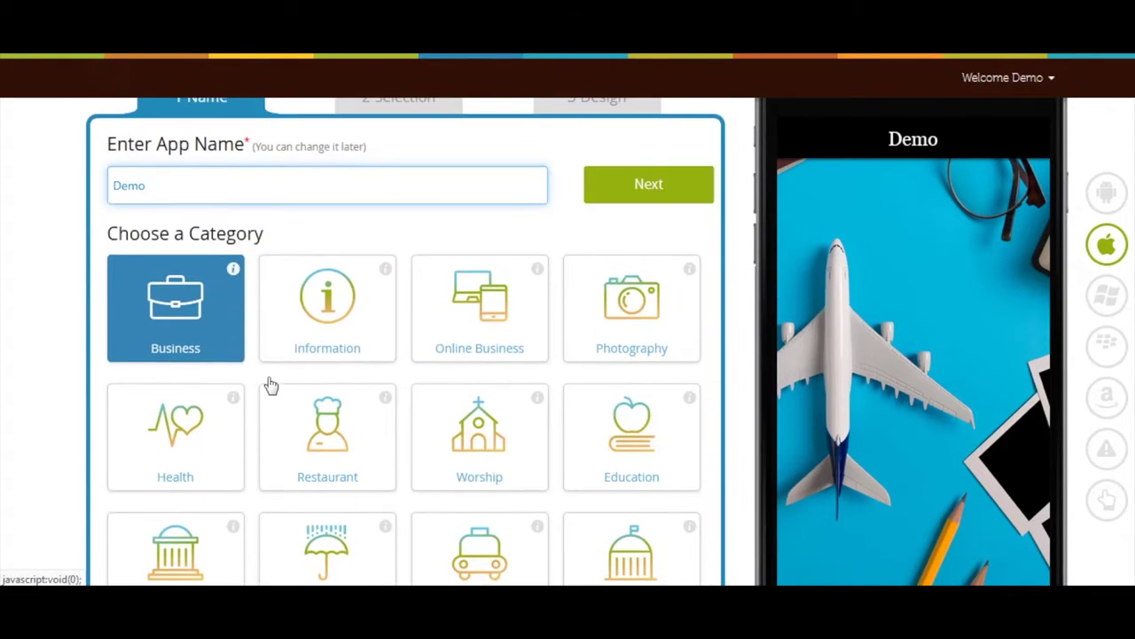
pyautogui.click(356, 344)
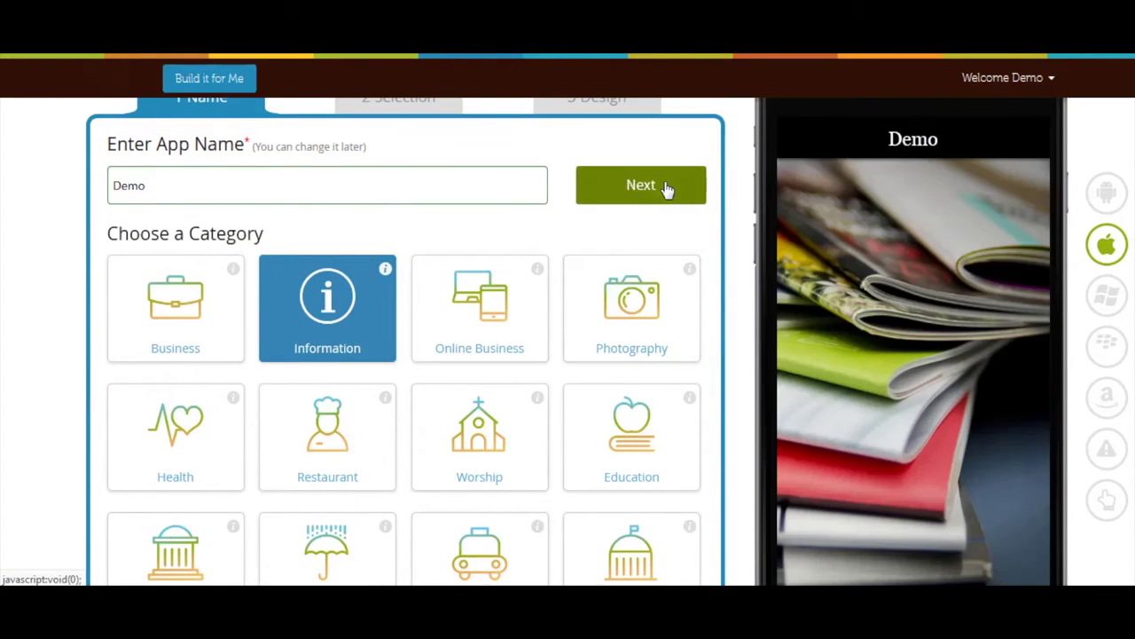
# Skip the website step and keep the default app design.
pyautogui.click(667, 189)
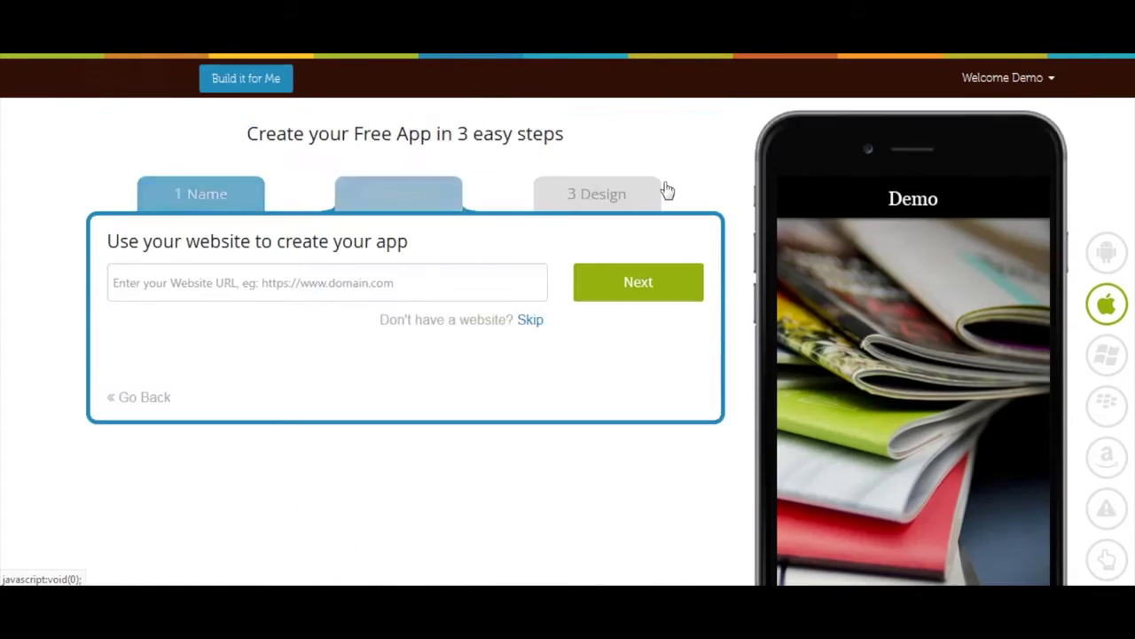
pyautogui.click(531, 322)
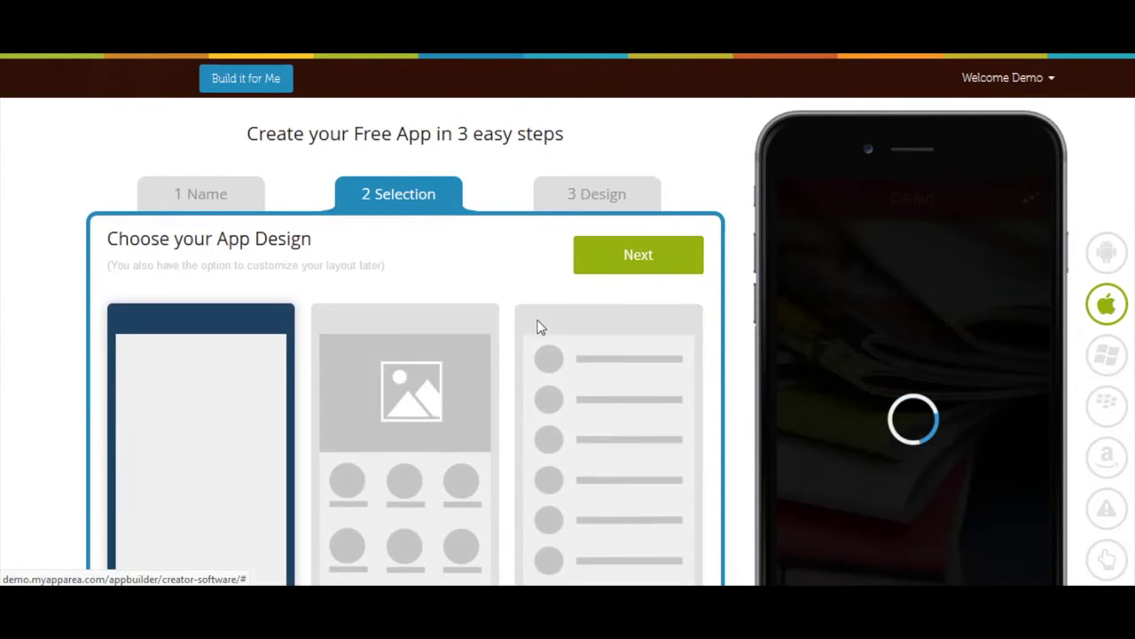
pyautogui.scroll(-2, 536, 327)
pyautogui.scroll(-3, 539, 328)
pyautogui.scroll(-2, 355, 319)
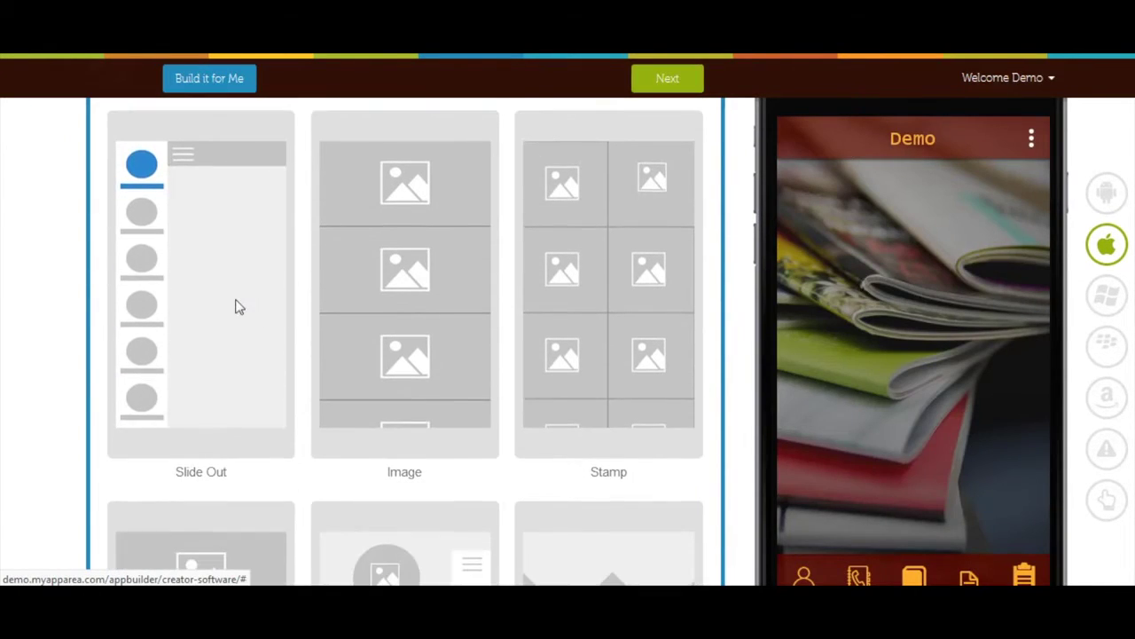
pyautogui.scroll(7, 238, 306)
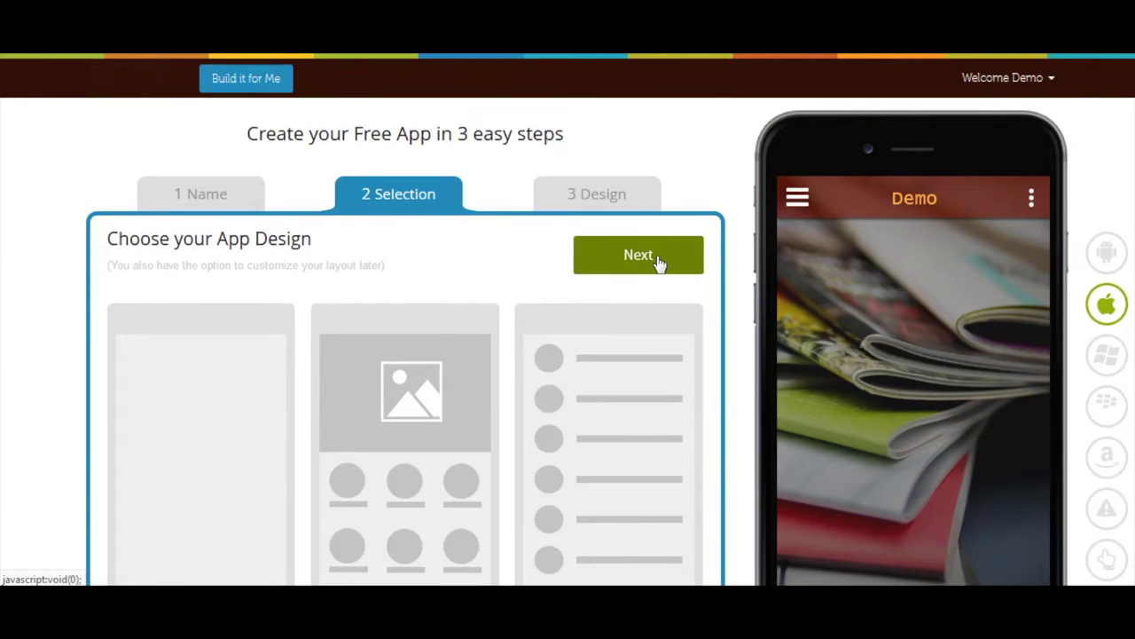
pyautogui.click(657, 260)
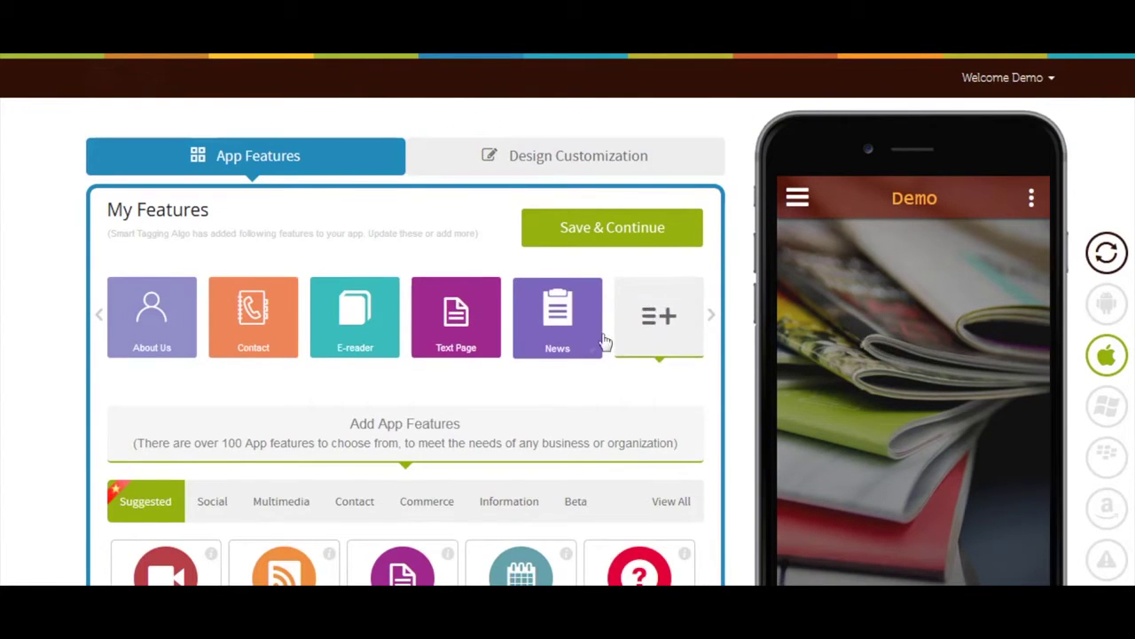
# Find the Members Card feature by searching 'mem' and add it to the app.
pyautogui.scroll(-3, 603, 339)
pyautogui.click(667, 312)
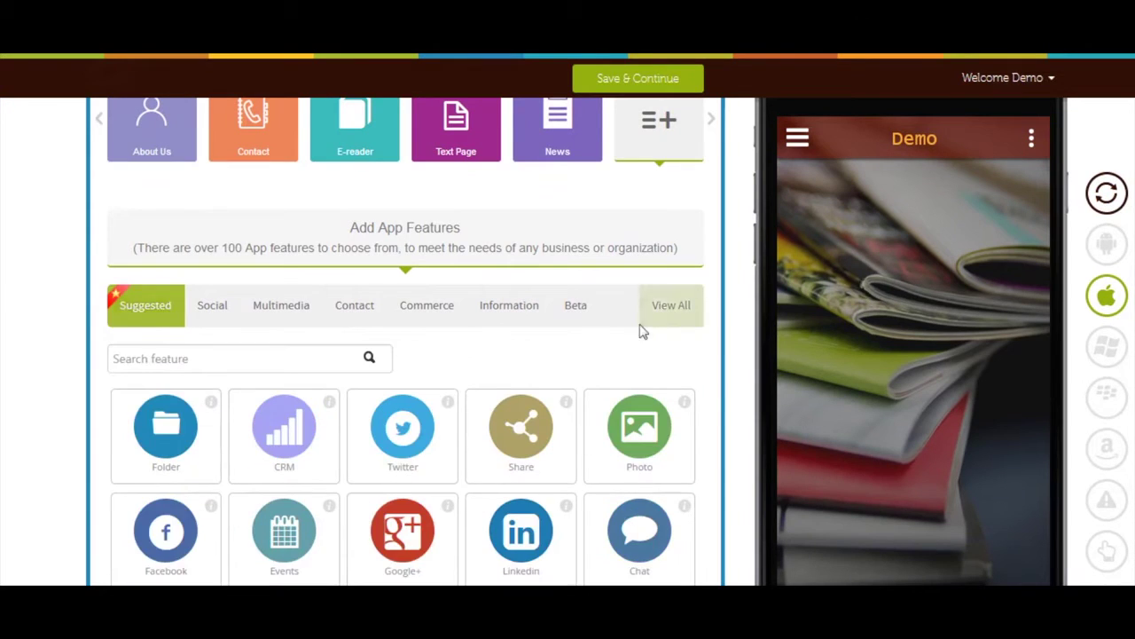
pyautogui.scroll(-1, 312, 275)
pyautogui.click(266, 257)
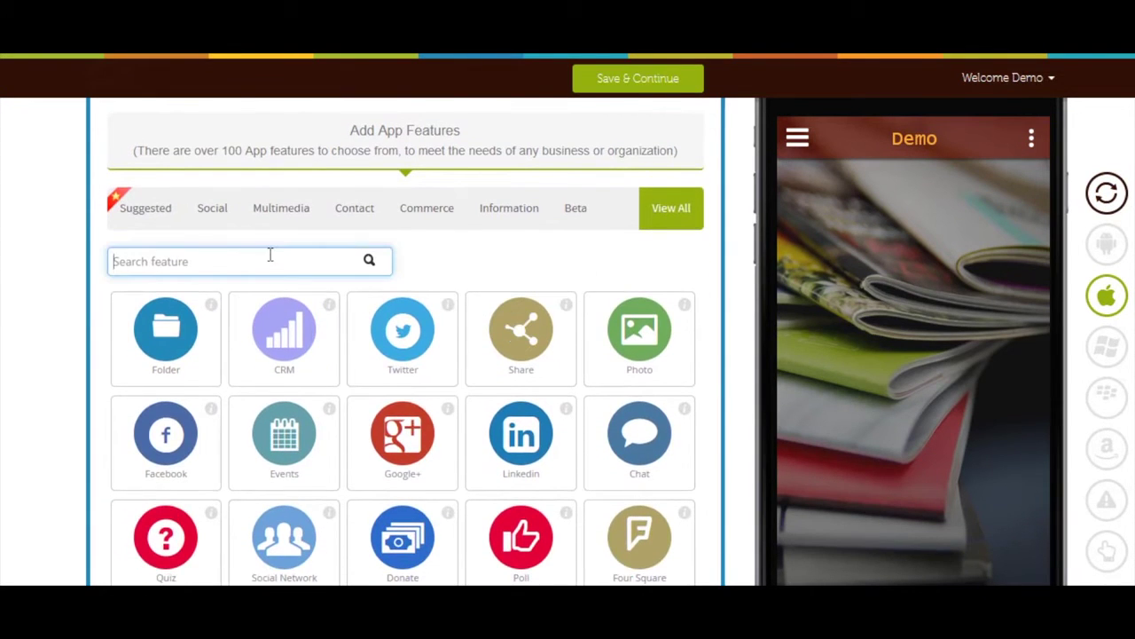
pyautogui.write('mem')
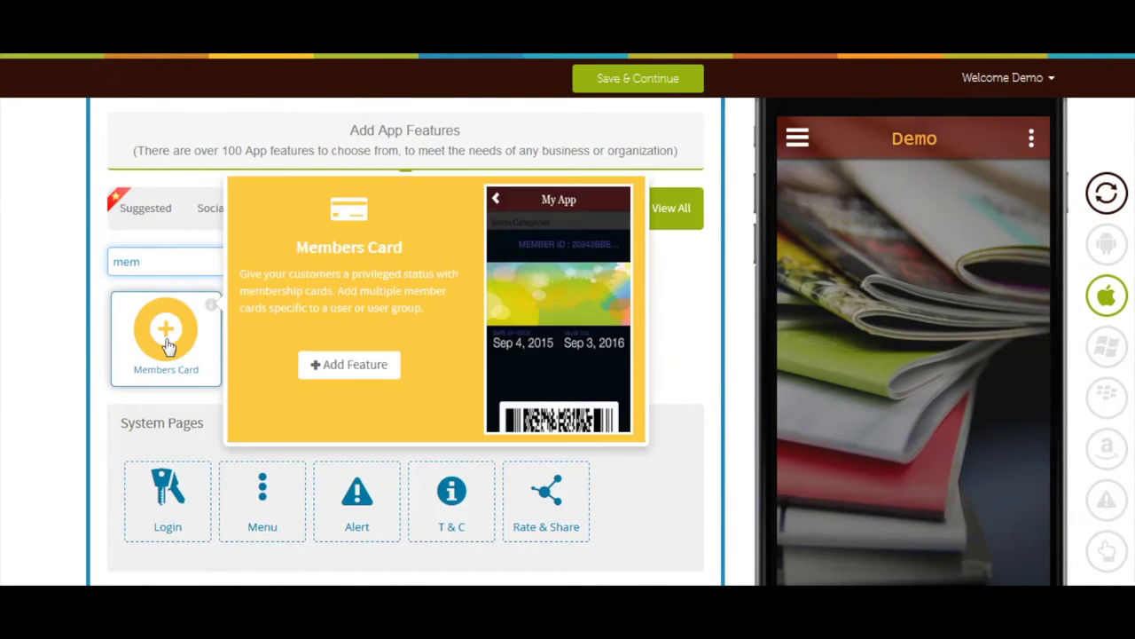
pyautogui.click(169, 342)
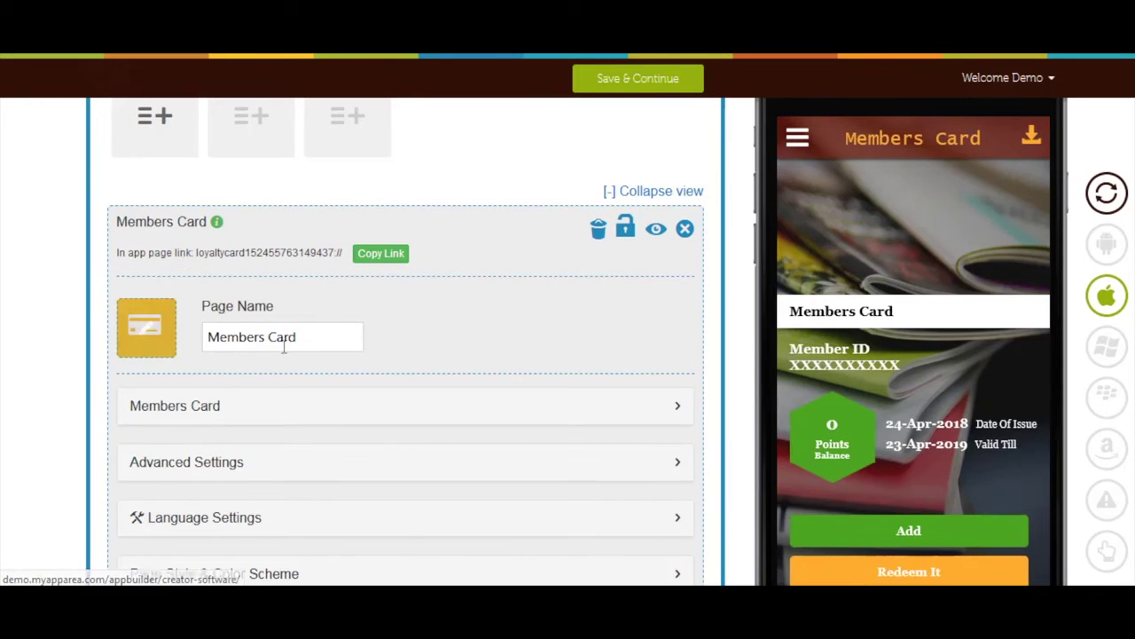
# Rename the new feature page to 'Card'.
pyautogui.click(329, 340)
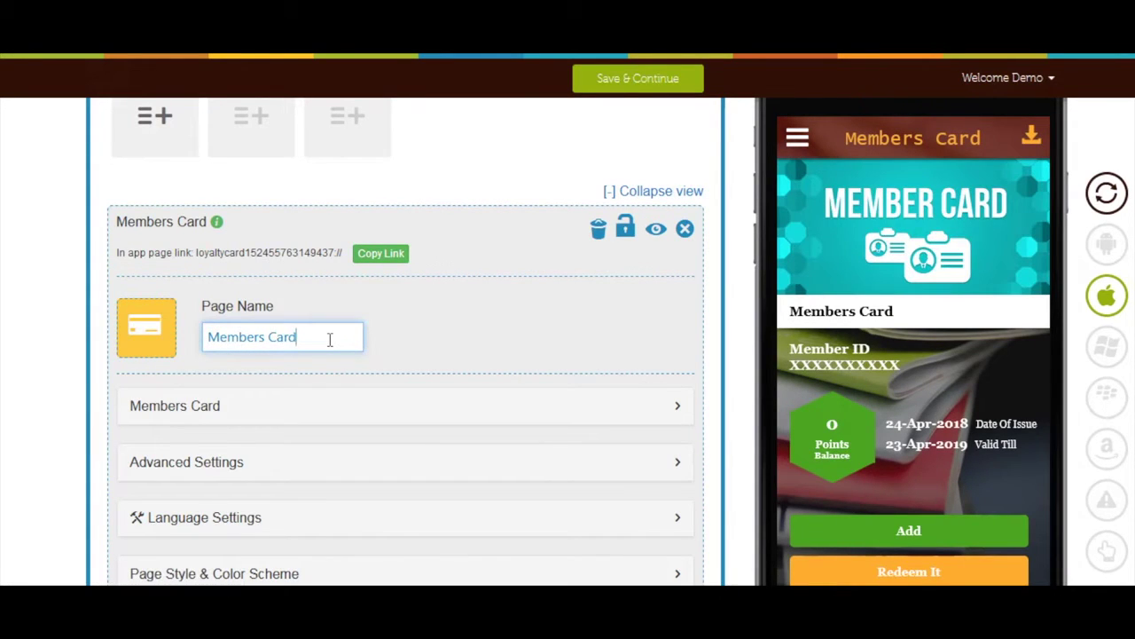
pyautogui.press('BackSpace')
pyautogui.hotkey('ctrl', 'a')
pyautogui.write('Card')
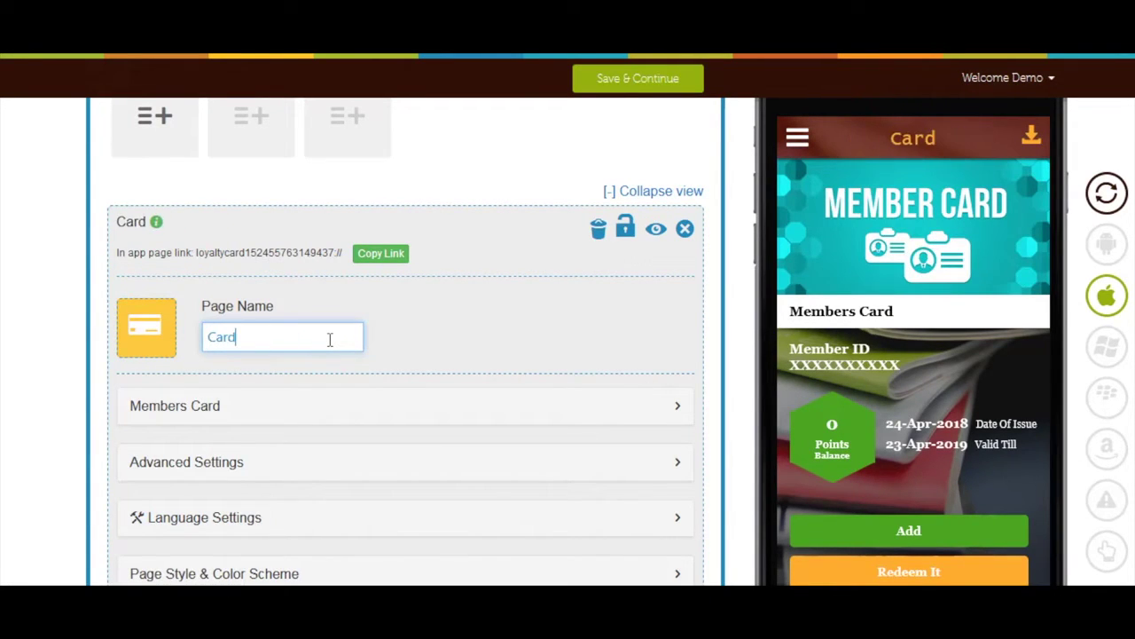
pyautogui.click(155, 336)
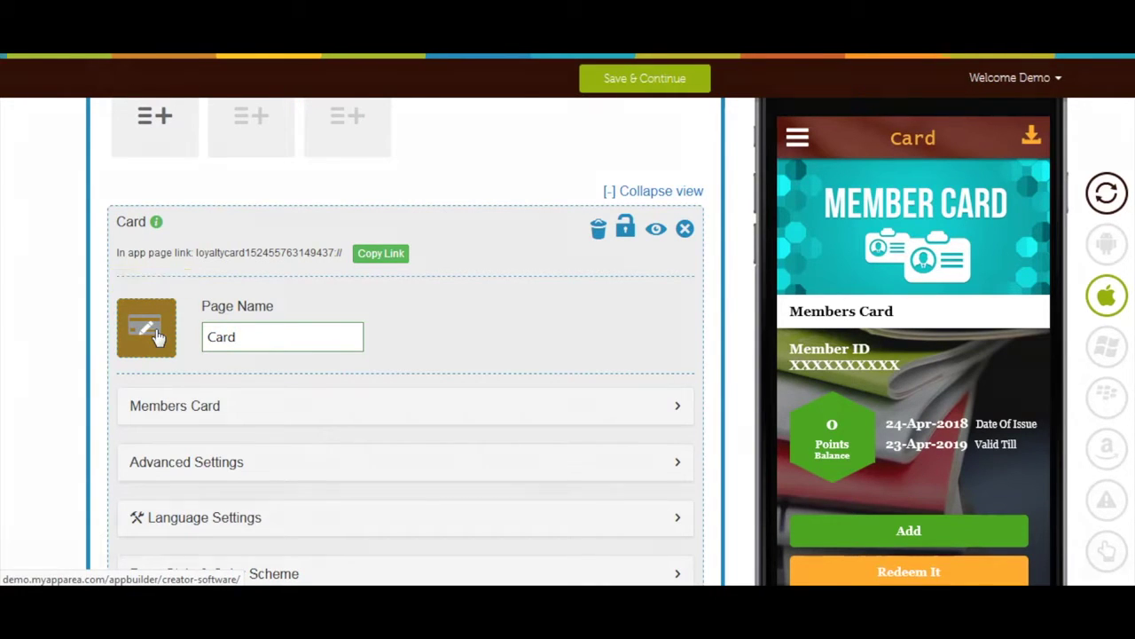
pyautogui.click(155, 335)
pyautogui.scroll(-5, 493, 342)
pyautogui.scroll(-2, 492, 344)
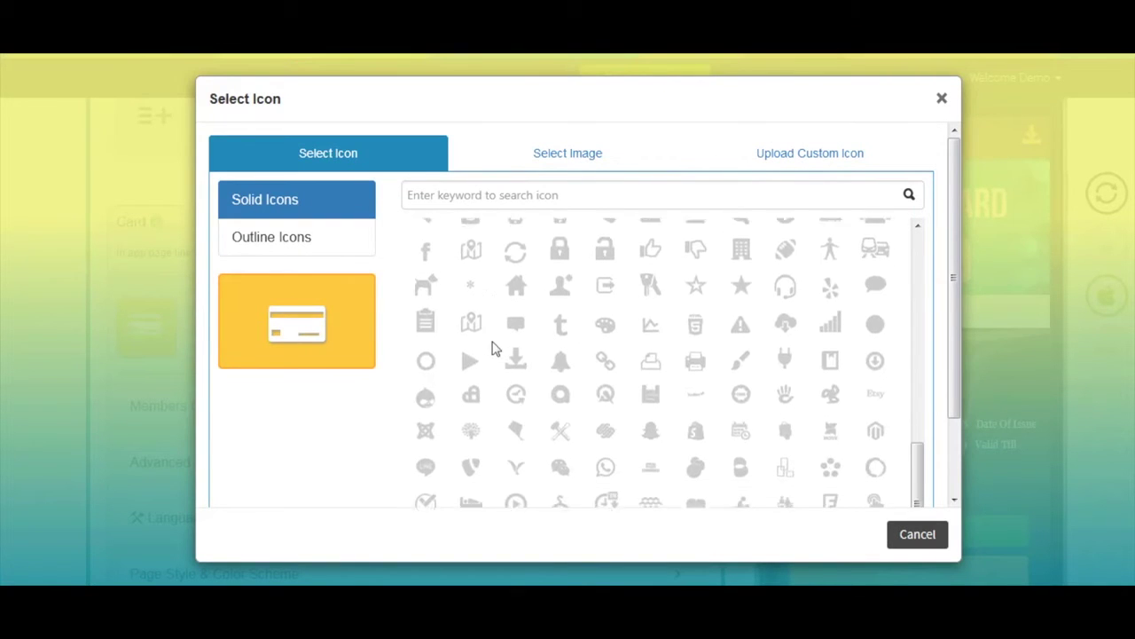
pyautogui.click(327, 250)
pyautogui.click(590, 160)
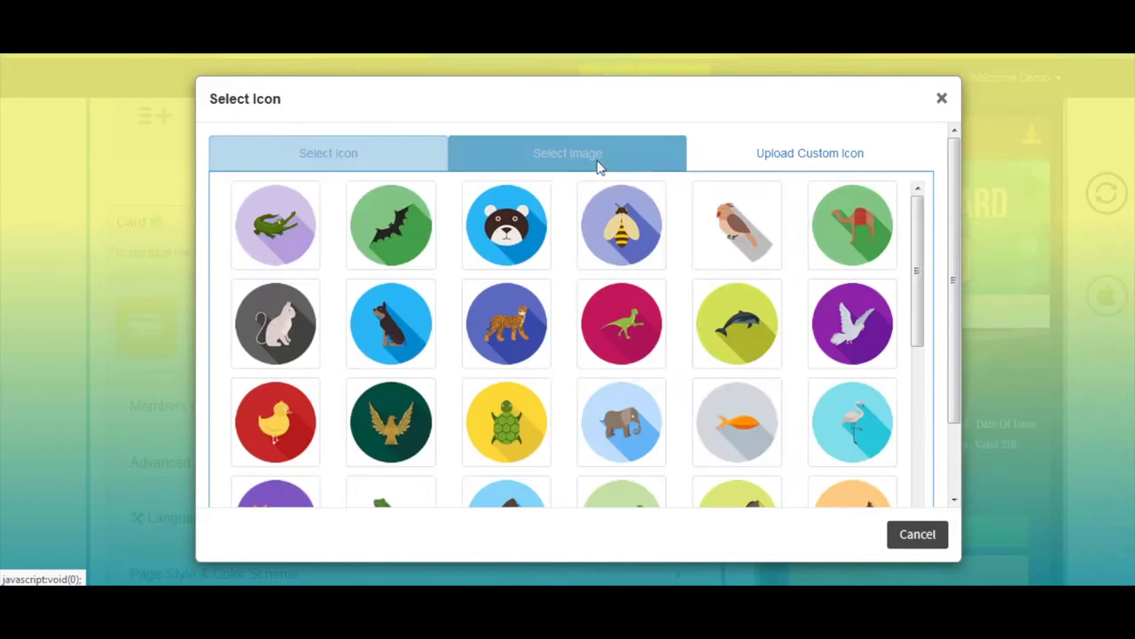
pyautogui.click(812, 157)
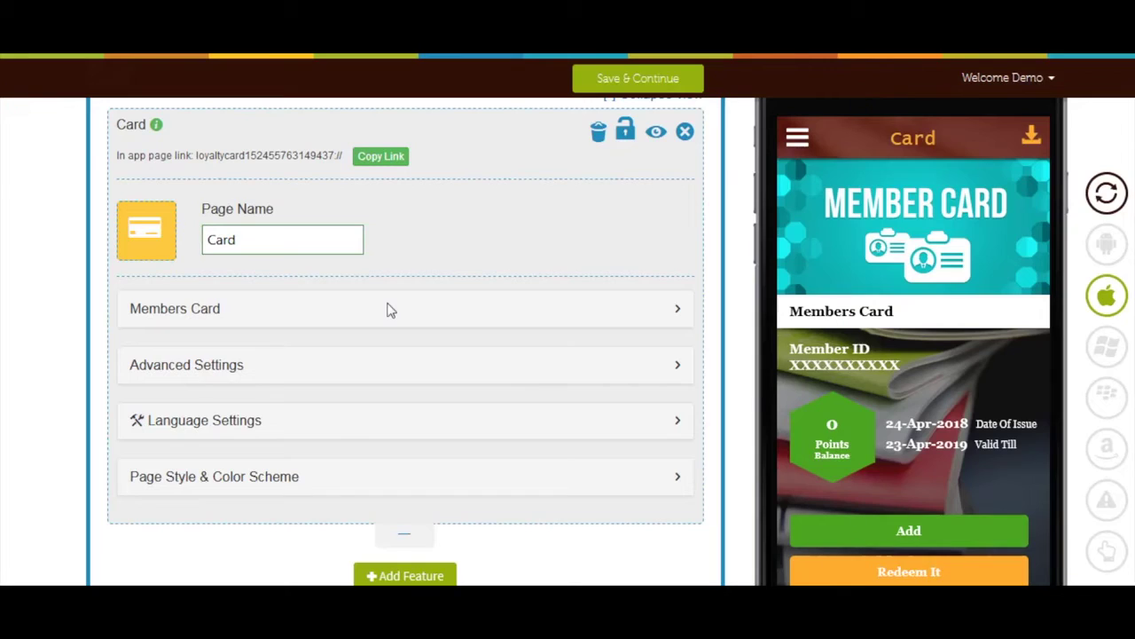
# Set the Members Card heading to 'My Member Card'.
pyautogui.click(388, 309)
pyautogui.scroll(-2, 390, 313)
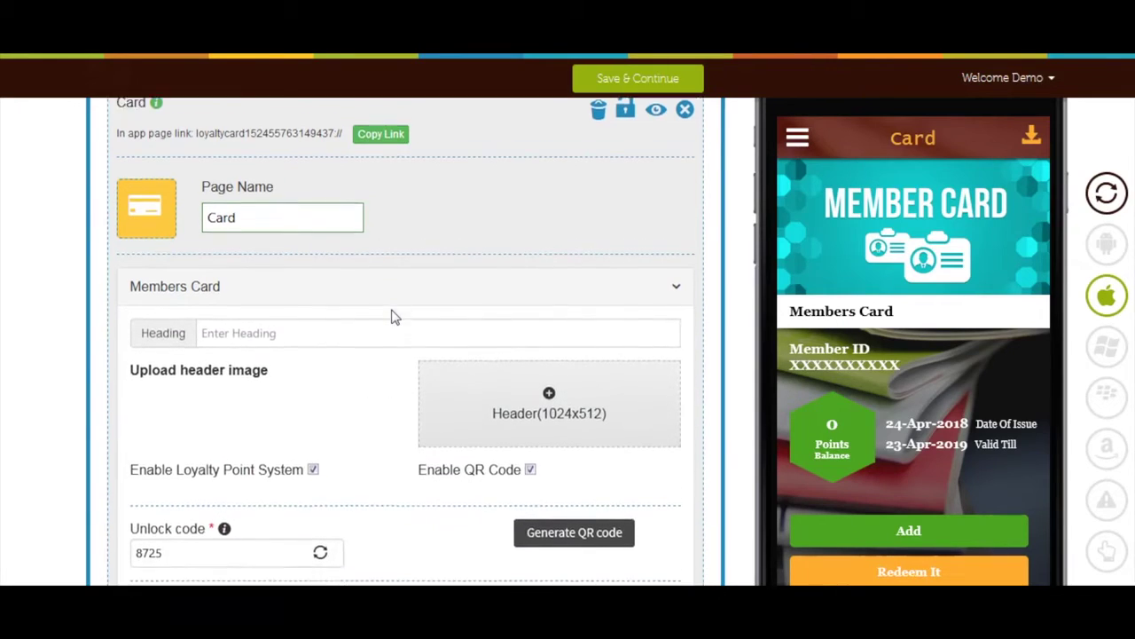
pyautogui.click(332, 263)
pyautogui.write('My Member Ca')
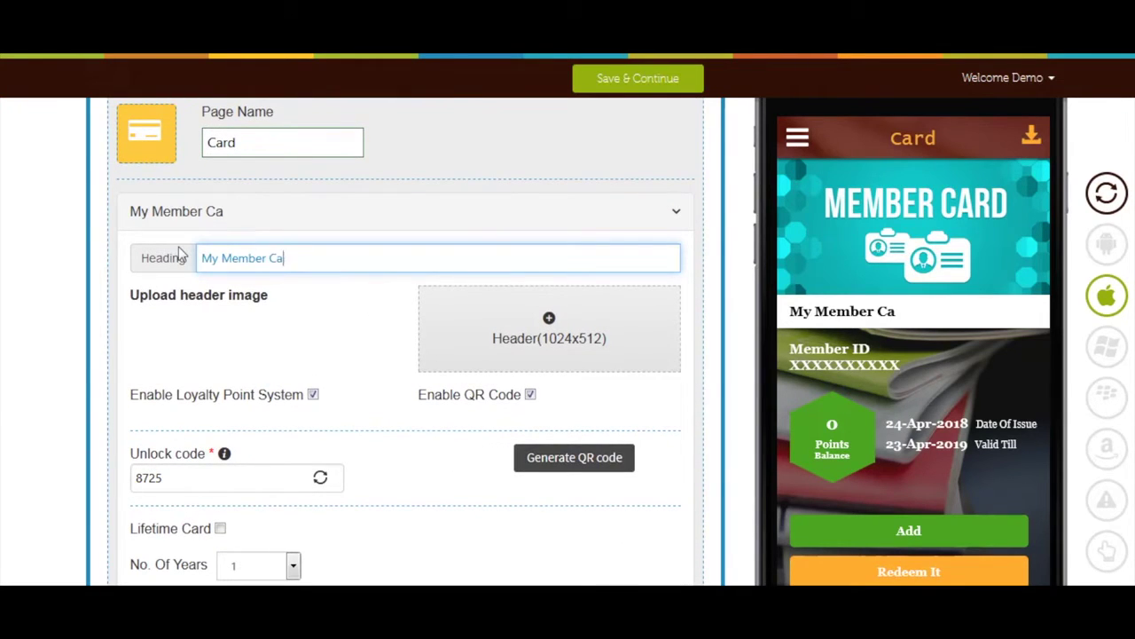
pyautogui.write('rd')
# Toggle Loyalty Point System and QR Code off and back on, leaving both enabled.
pyautogui.scroll(-2, 420, 304)
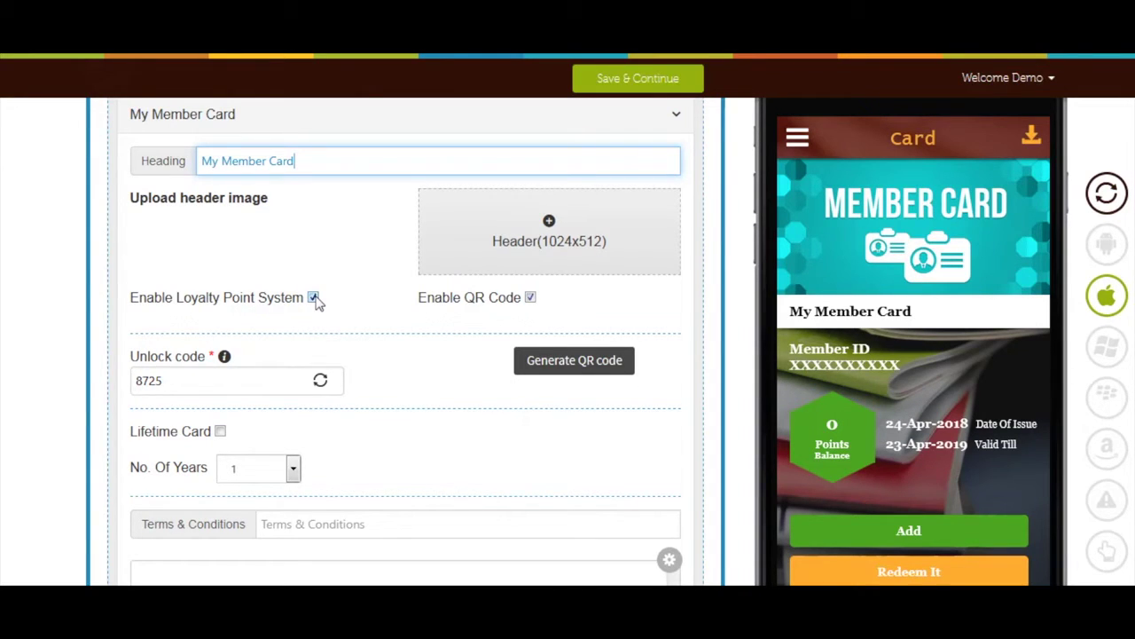
pyautogui.click(314, 298)
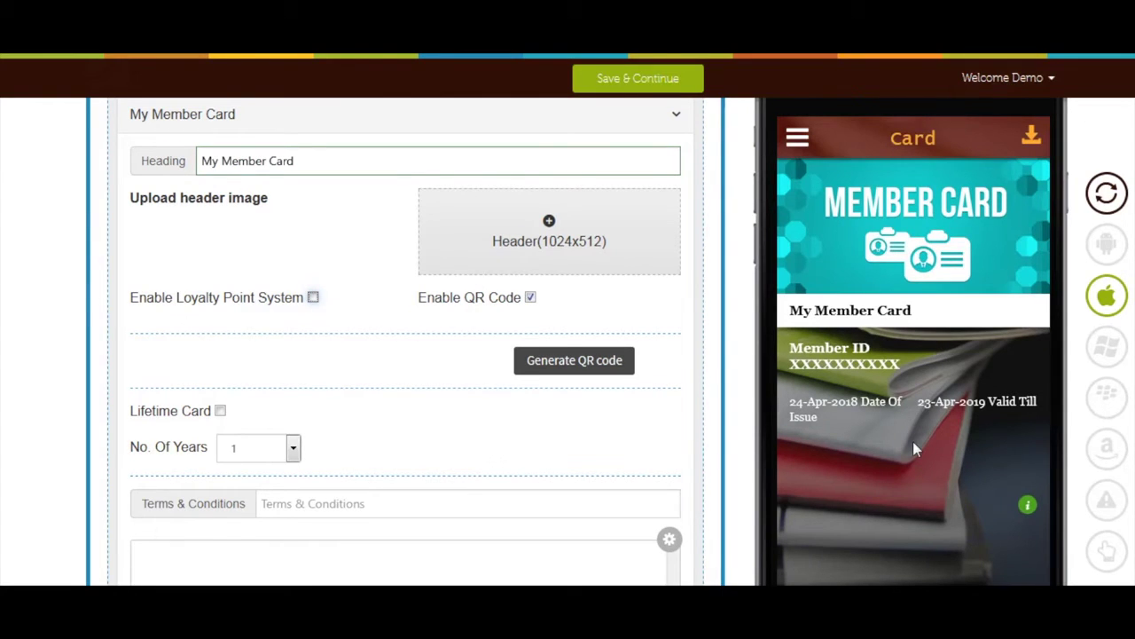
pyautogui.click(313, 298)
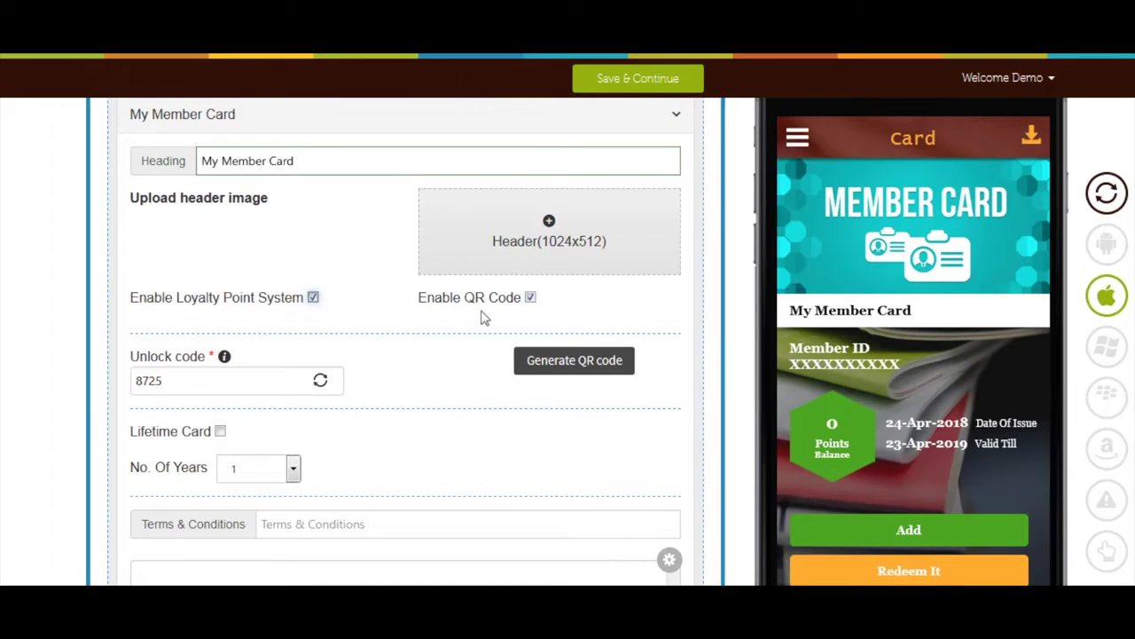
pyautogui.click(532, 300)
pyautogui.click(531, 299)
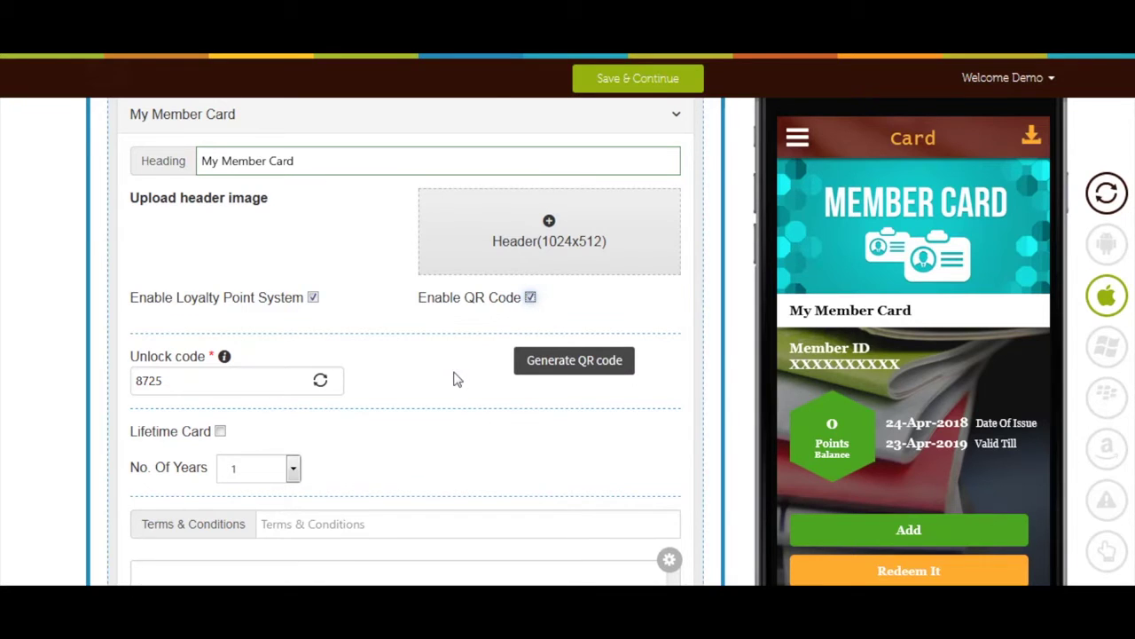
pyautogui.scroll(-1, 333, 340)
pyautogui.moveTo(224, 356)
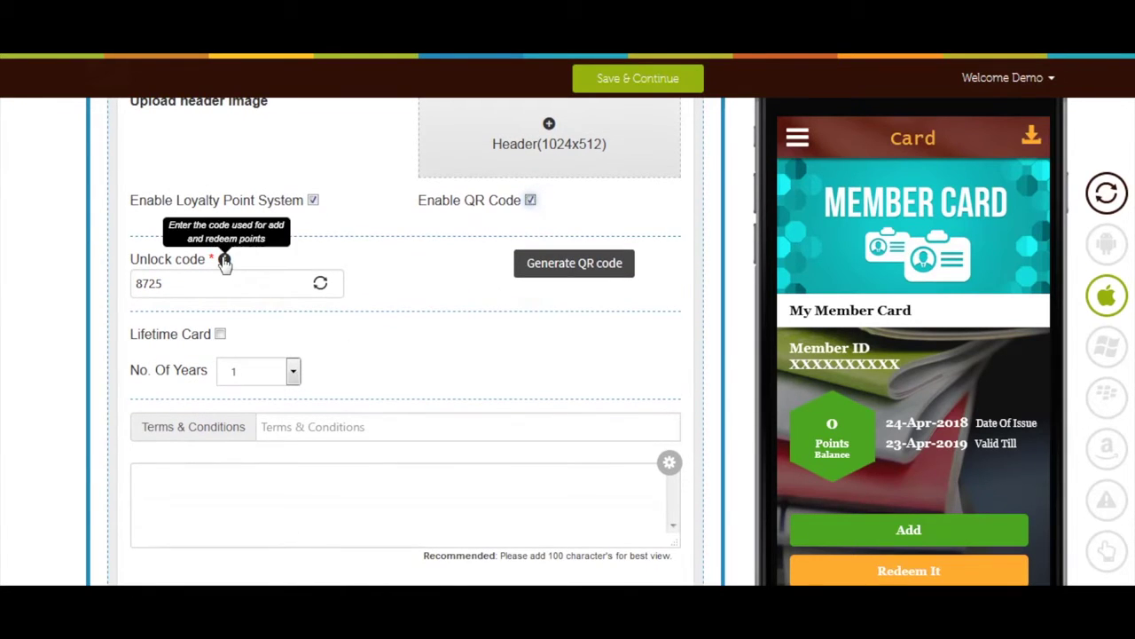
pyautogui.click(230, 278)
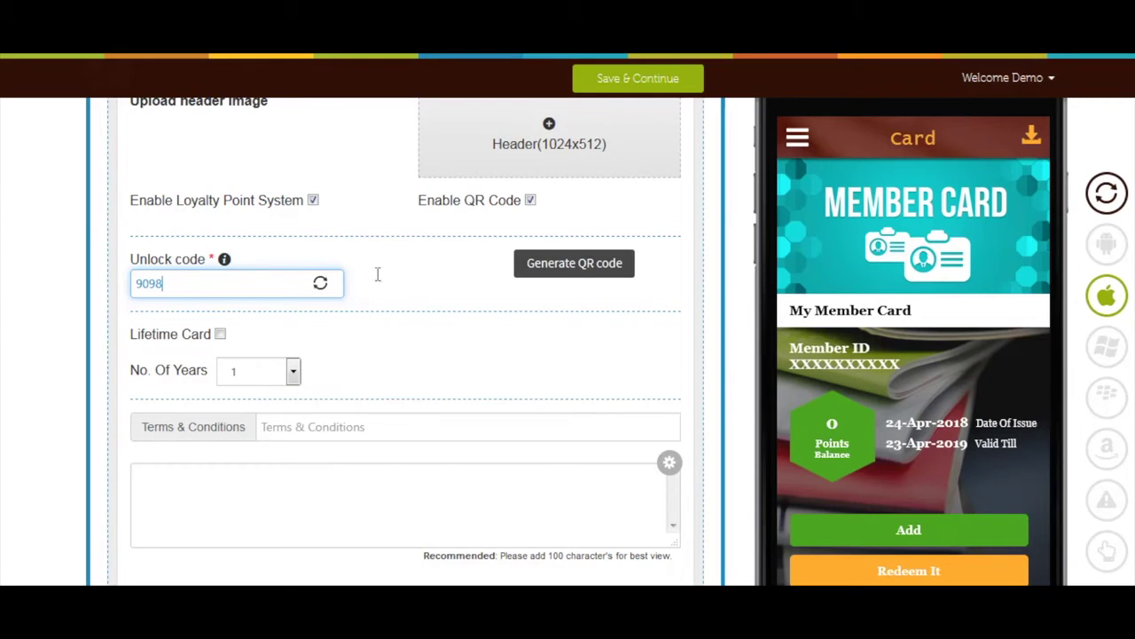
pyautogui.click(576, 277)
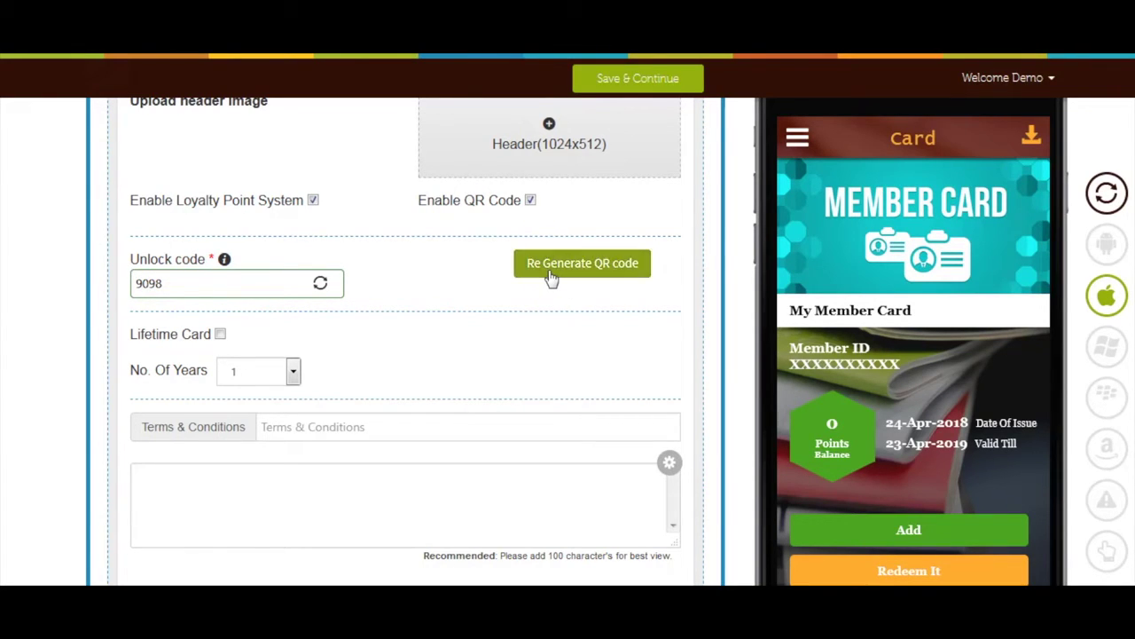
pyautogui.click(550, 276)
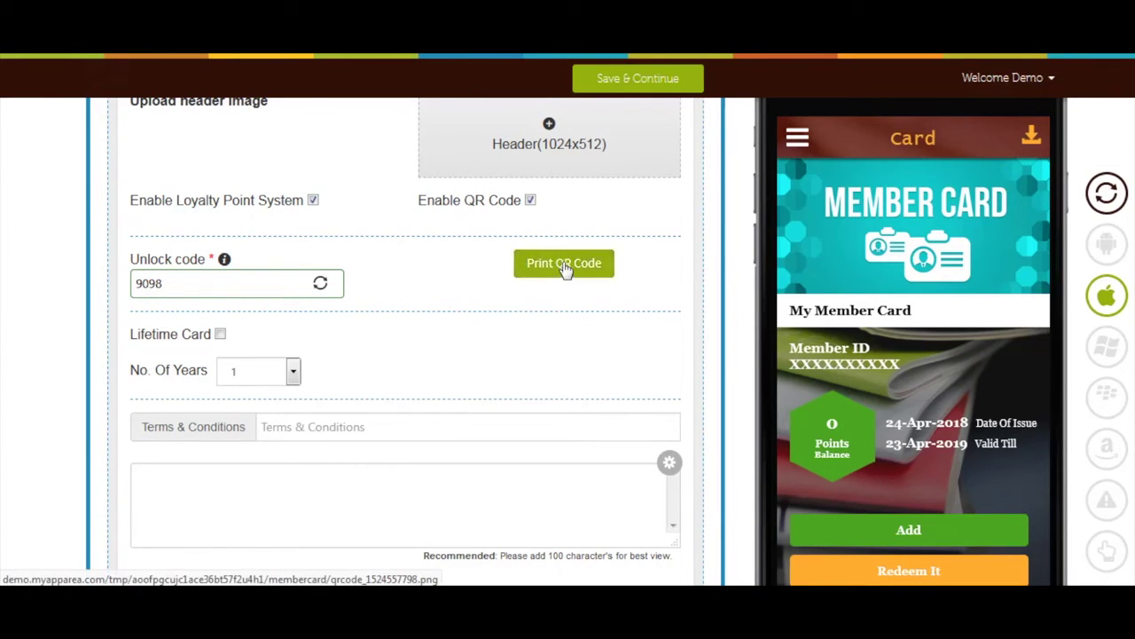
pyautogui.click(565, 269)
pyautogui.scroll(-2, 399, 297)
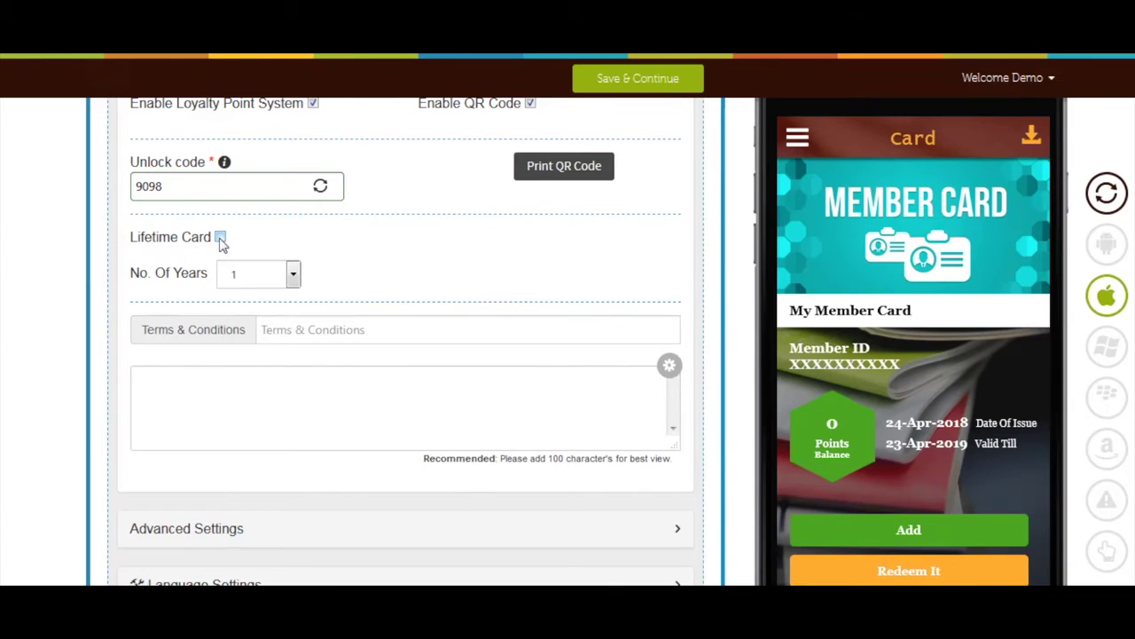
# Tick Lifetime Card and title the terms section 'Terms & Conditions'.
pyautogui.click(220, 239)
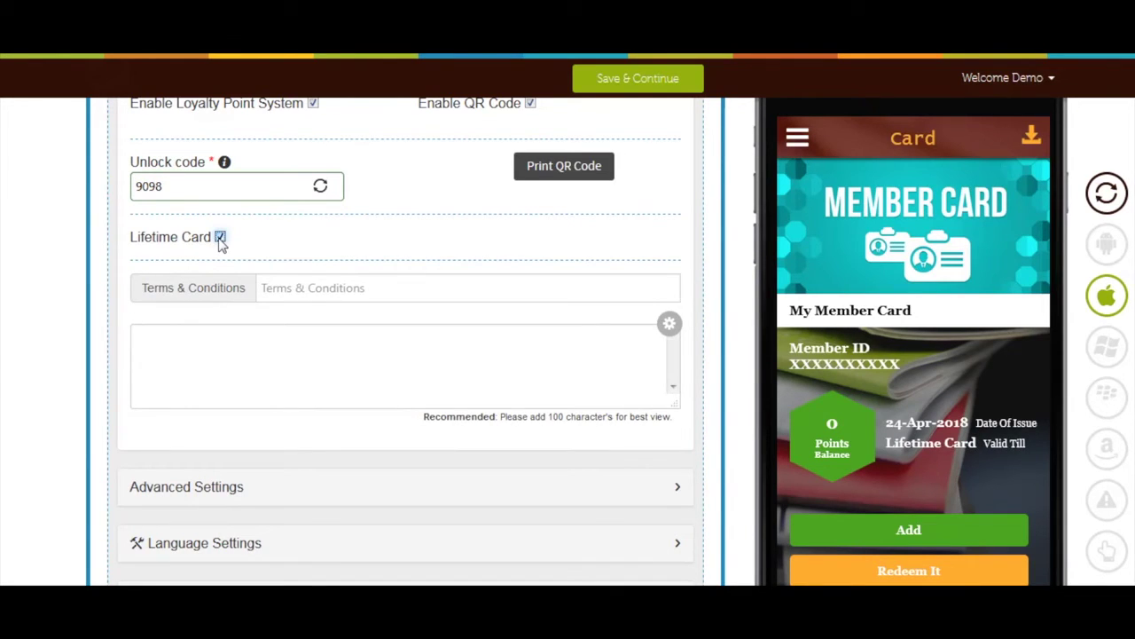
pyautogui.click(275, 295)
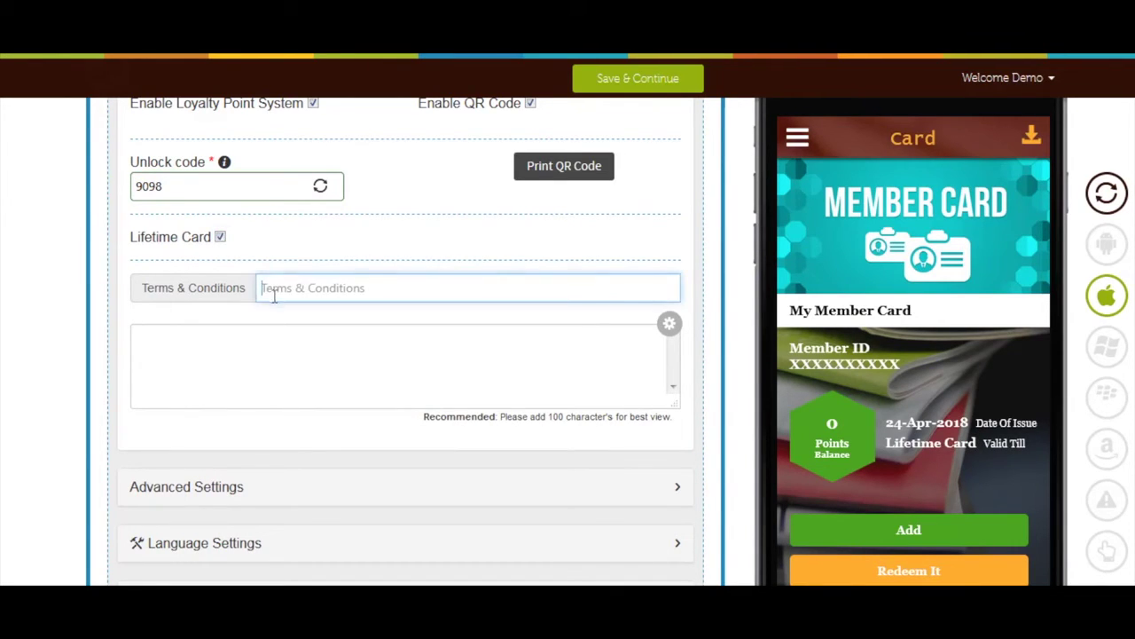
pyautogui.write('Terms & Conditions')
pyautogui.click(254, 344)
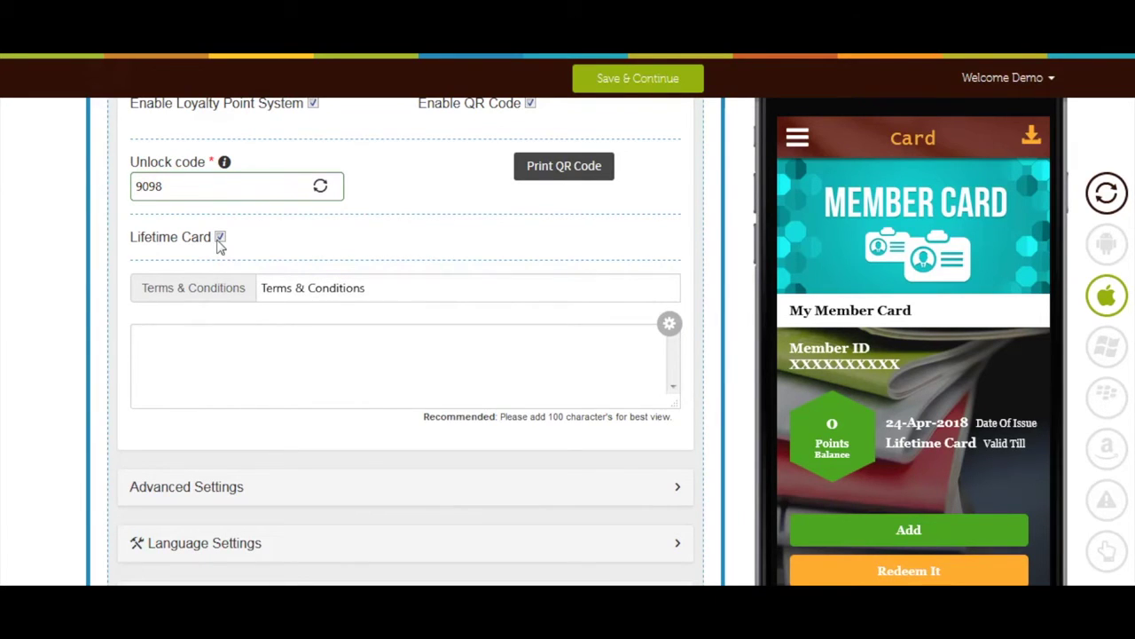
# Turn Lifetime Card back off and keep the validity at 1 year.
pyautogui.click(220, 238)
pyautogui.click(246, 276)
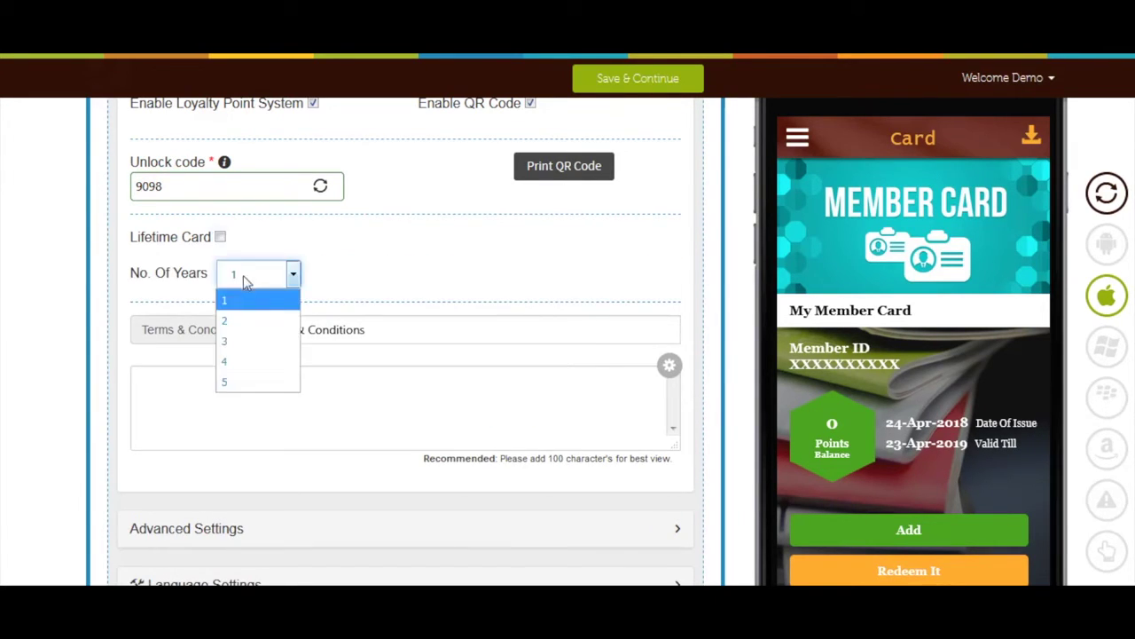
pyautogui.click(284, 295)
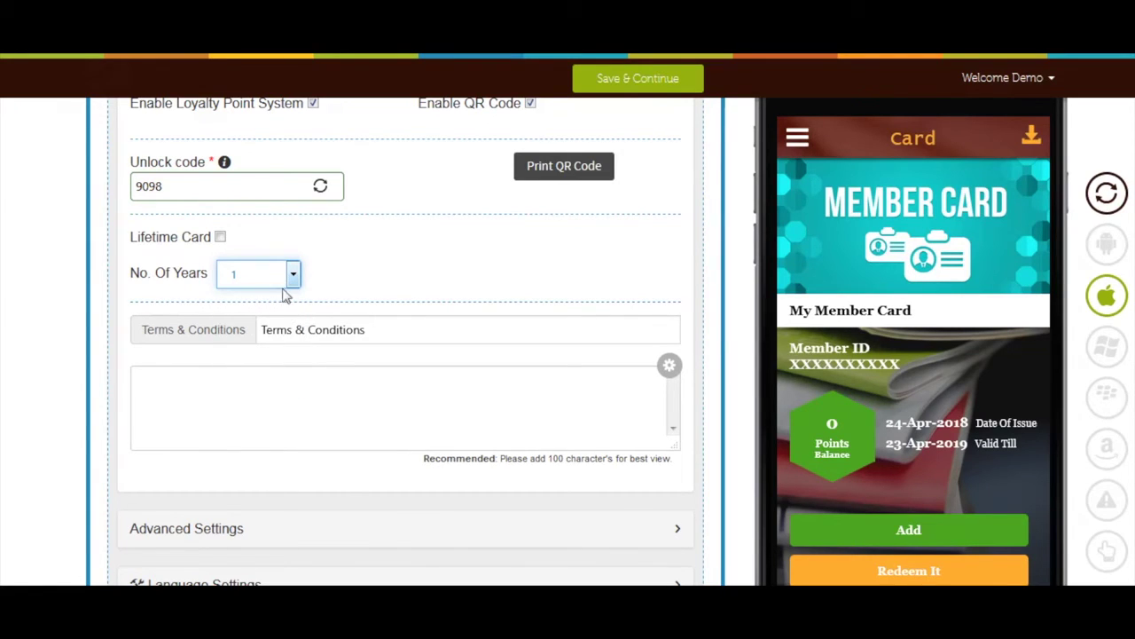
pyautogui.click(386, 329)
pyautogui.click(385, 391)
pyautogui.moveTo(670, 366)
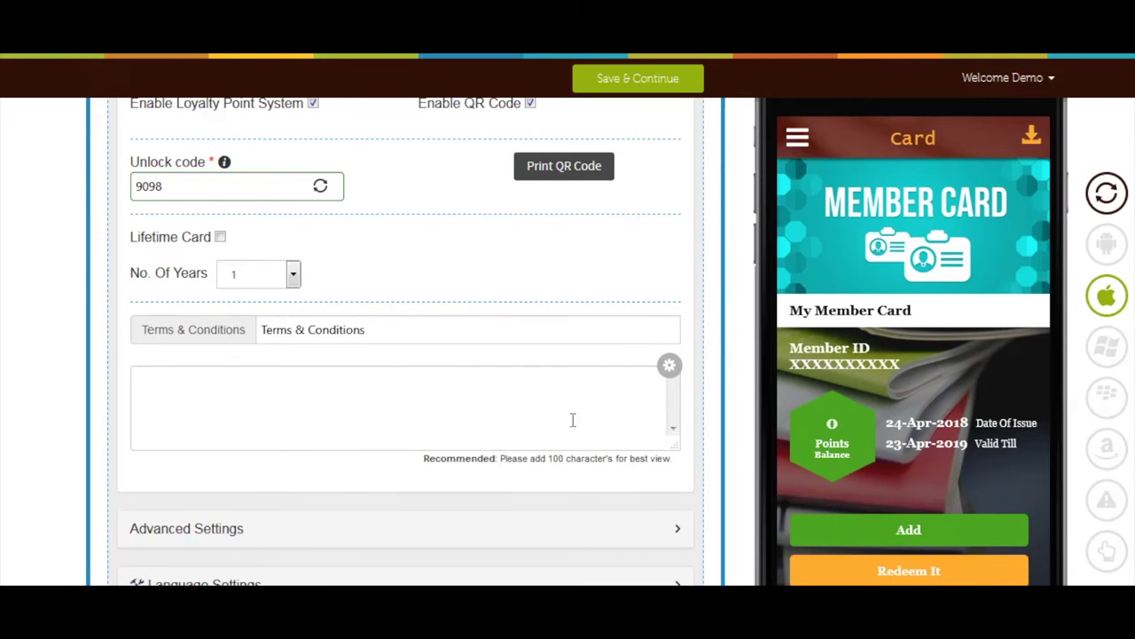
pyautogui.scroll(-1, 572, 419)
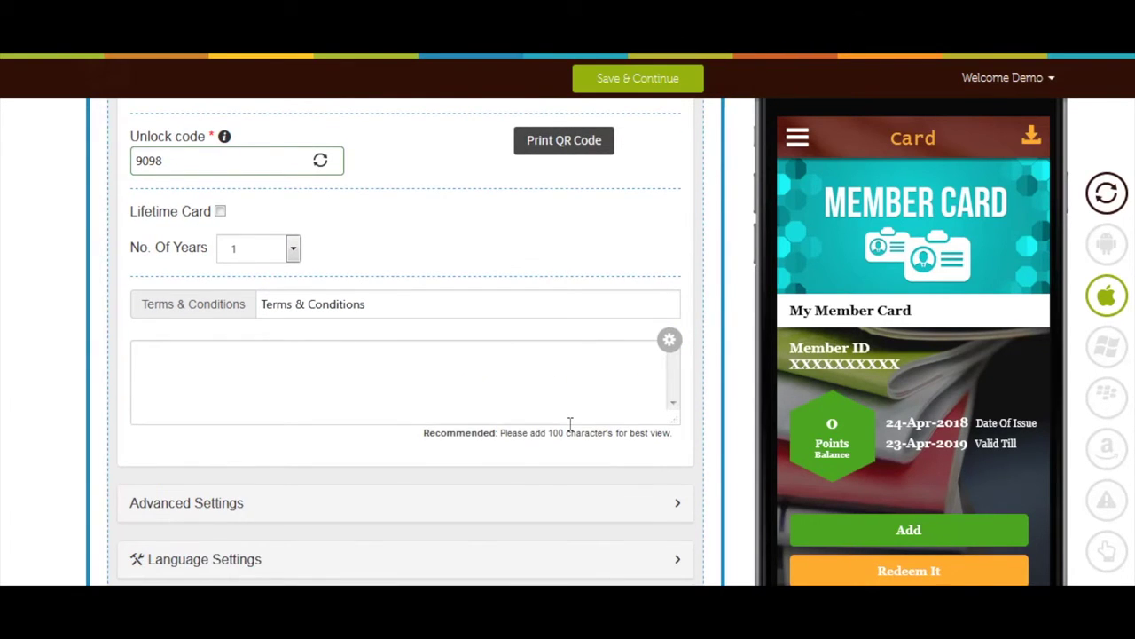
# In Advanced Settings, toggle Add Points off and back on so it stays enabled.
pyautogui.scroll(-2, 570, 423)
pyautogui.scroll(-3, 571, 423)
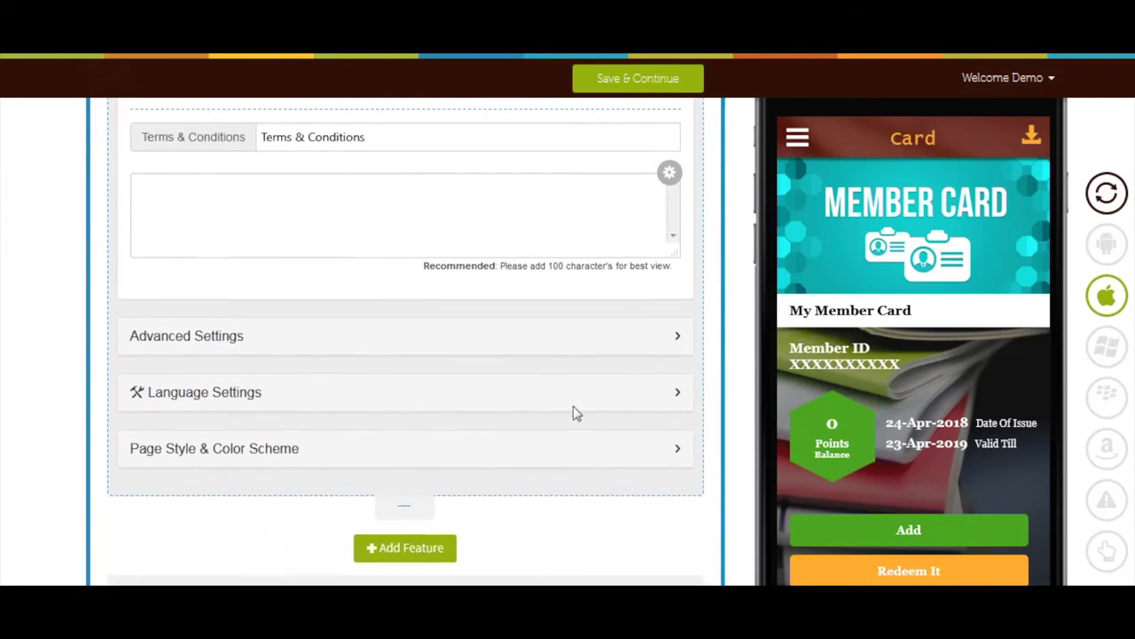
pyautogui.click(601, 348)
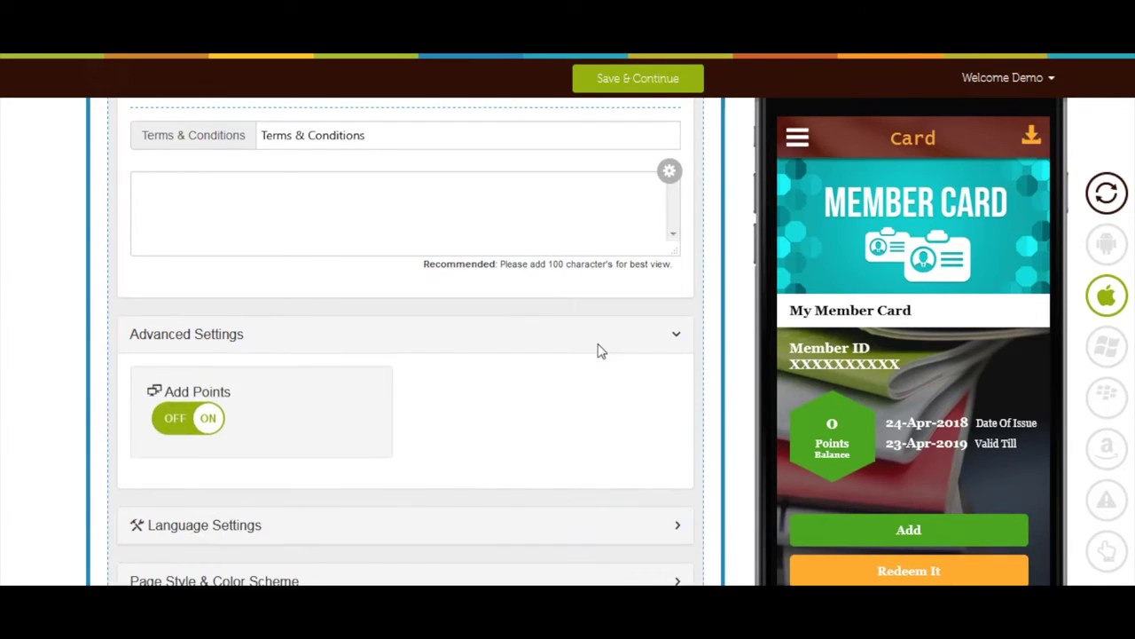
pyautogui.click(205, 422)
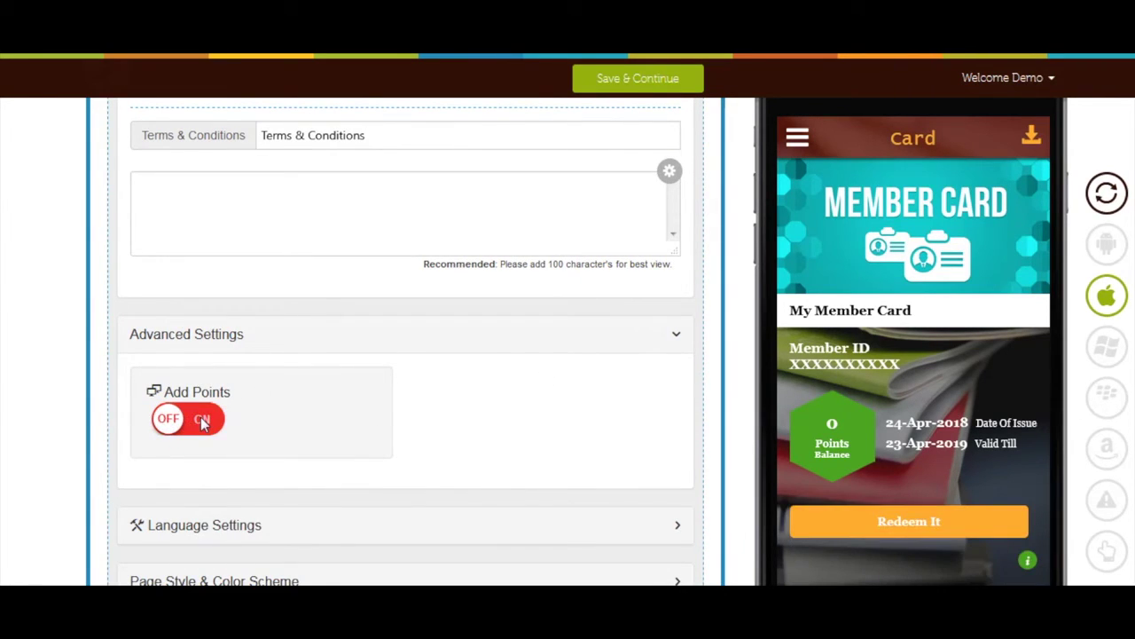
pyautogui.click(203, 422)
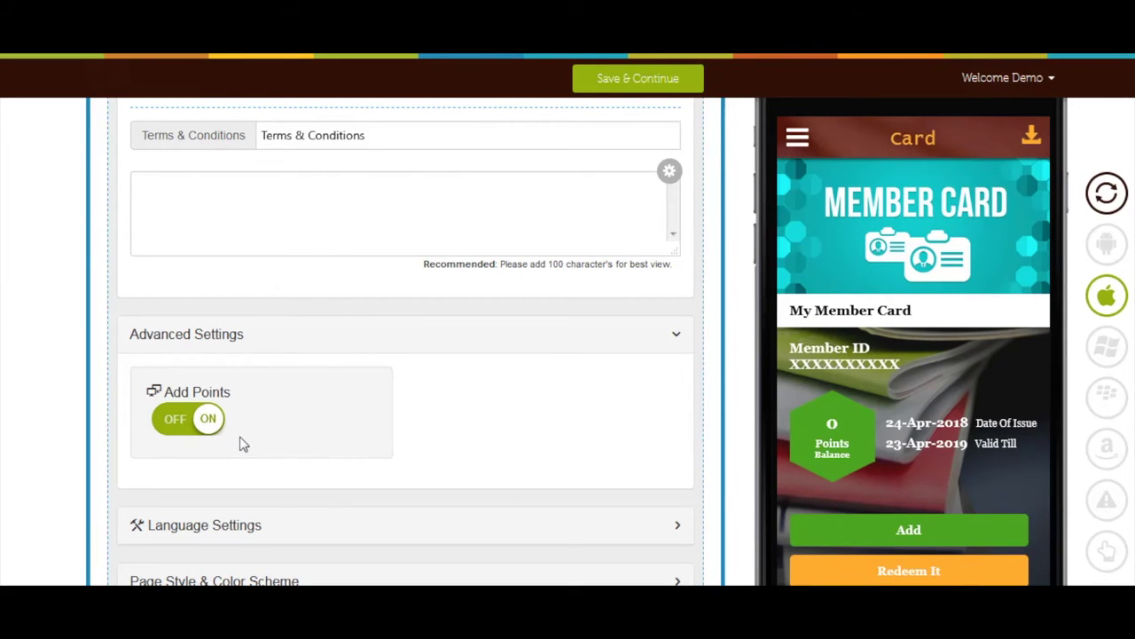
pyautogui.scroll(-1, 259, 456)
pyautogui.scroll(-1, 261, 458)
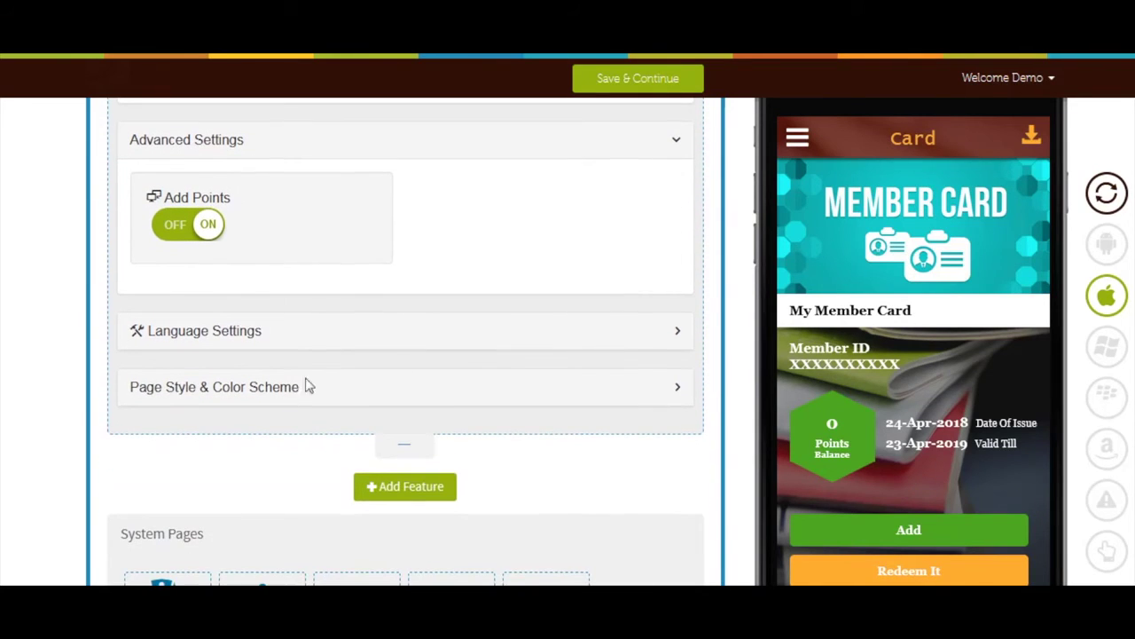
# In Language Settings, change the Add button label to 'Add more'.
pyautogui.click(341, 331)
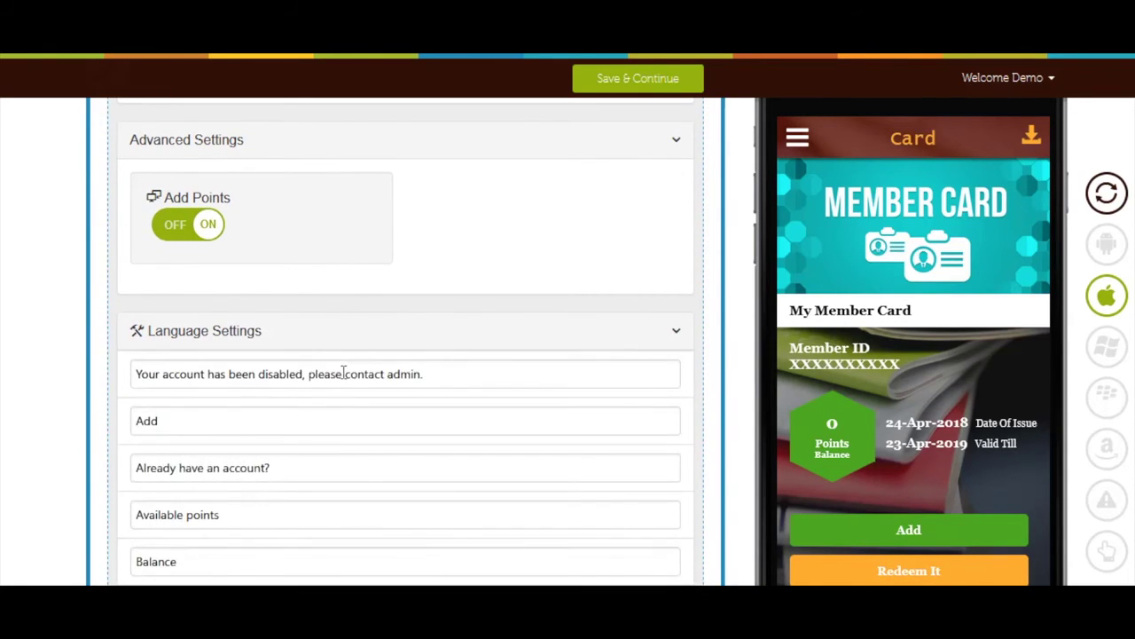
pyautogui.scroll(-3, 344, 375)
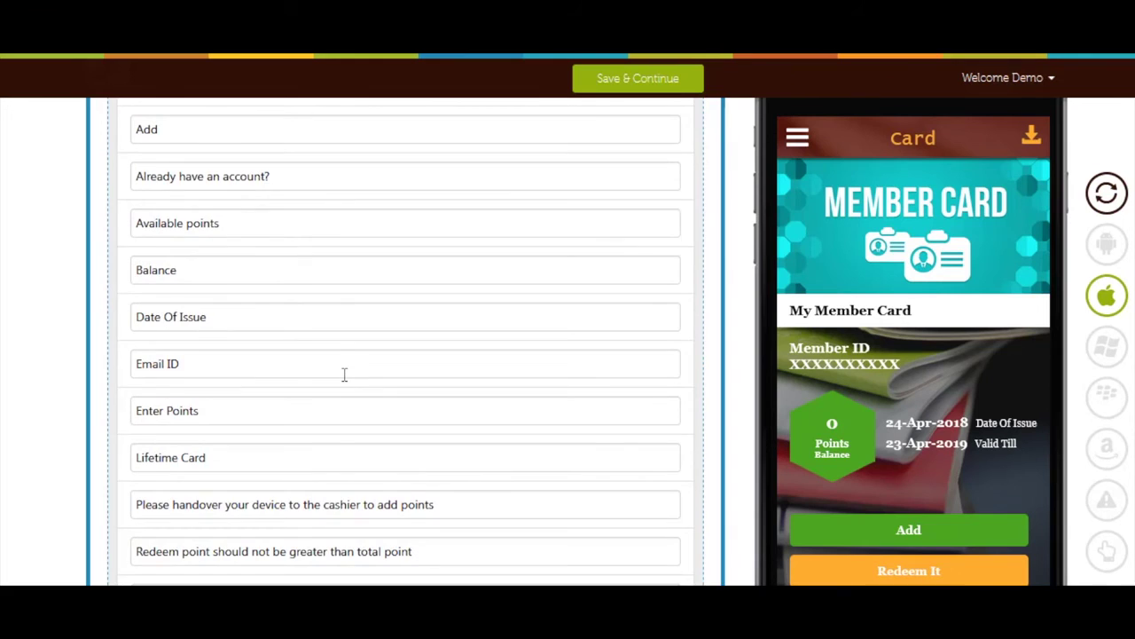
pyautogui.scroll(1, 344, 374)
pyautogui.scroll(1, 301, 388)
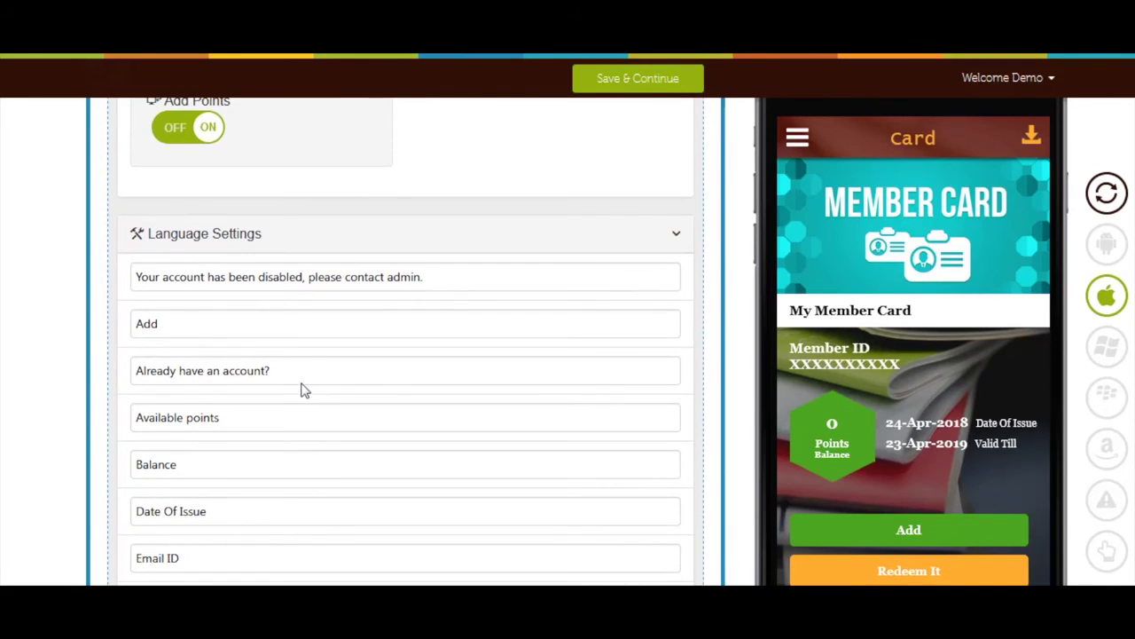
pyautogui.click(294, 331)
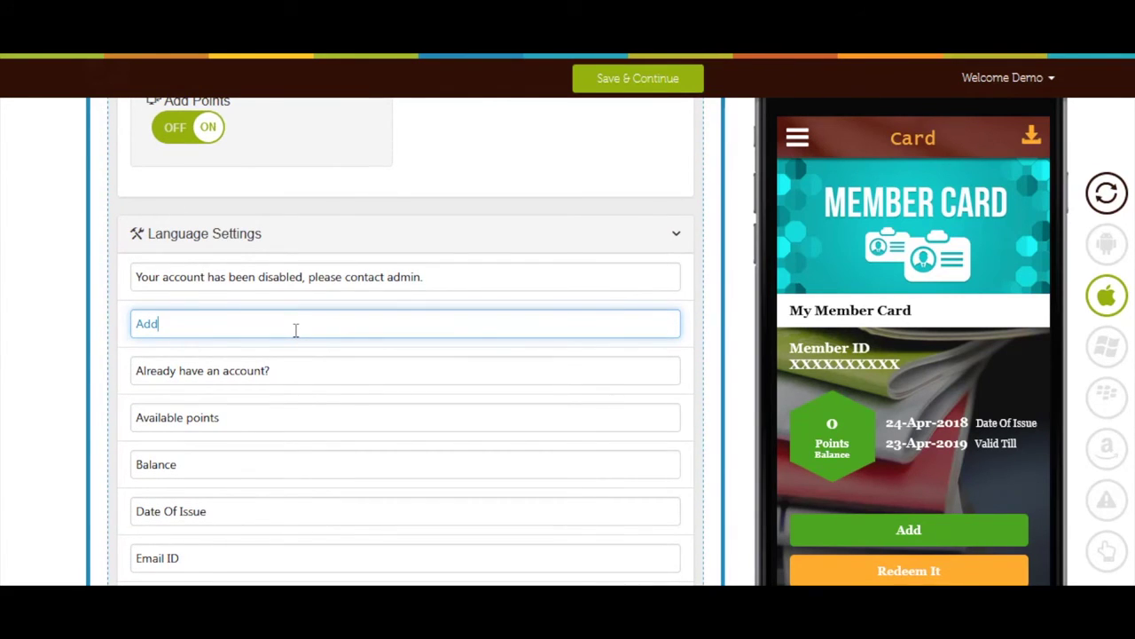
pyautogui.write('more')
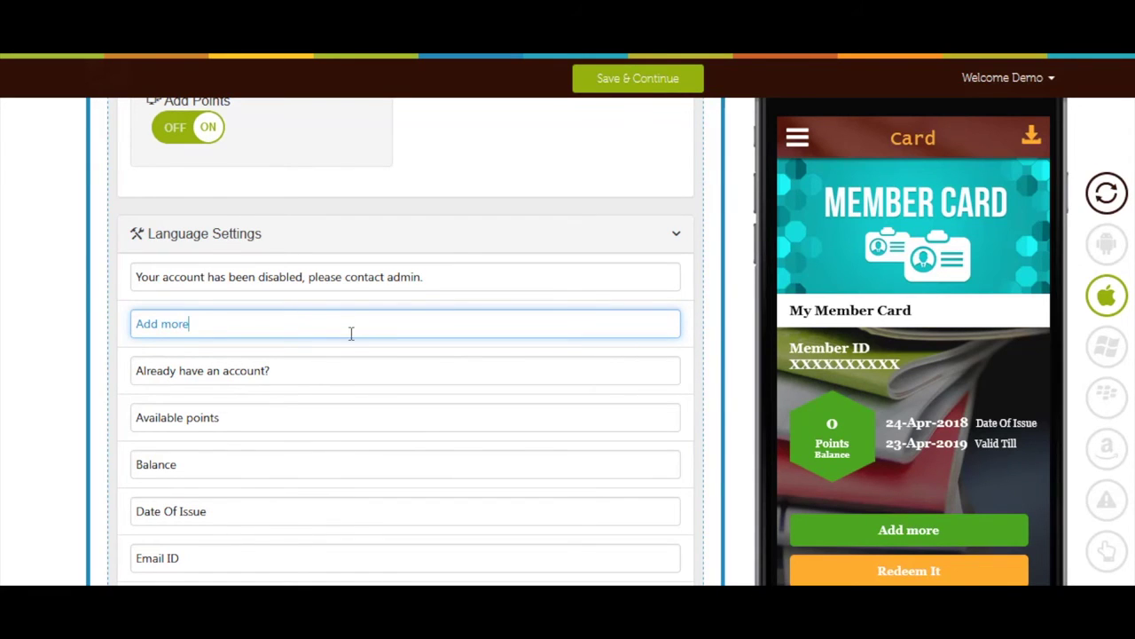
pyautogui.scroll(-2, 352, 335)
pyautogui.scroll(2, 398, 319)
# Choose the page layout with the circular points badge and side-by-side buttons.
pyautogui.click(577, 238)
pyautogui.click(532, 301)
pyautogui.click(375, 403)
pyautogui.click(441, 401)
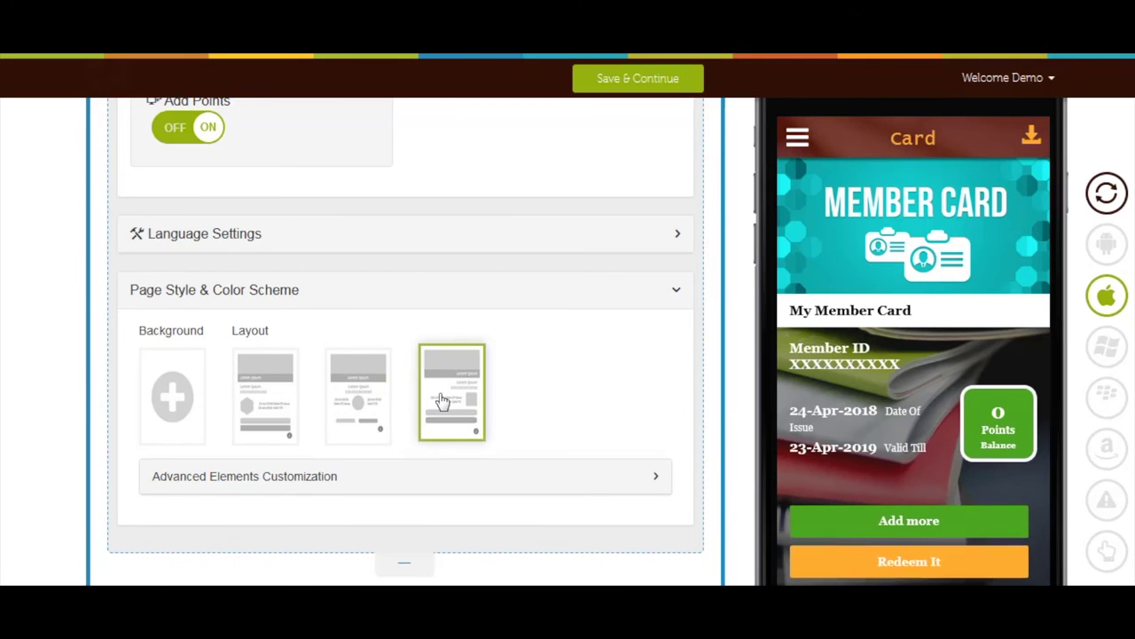
pyautogui.click(364, 399)
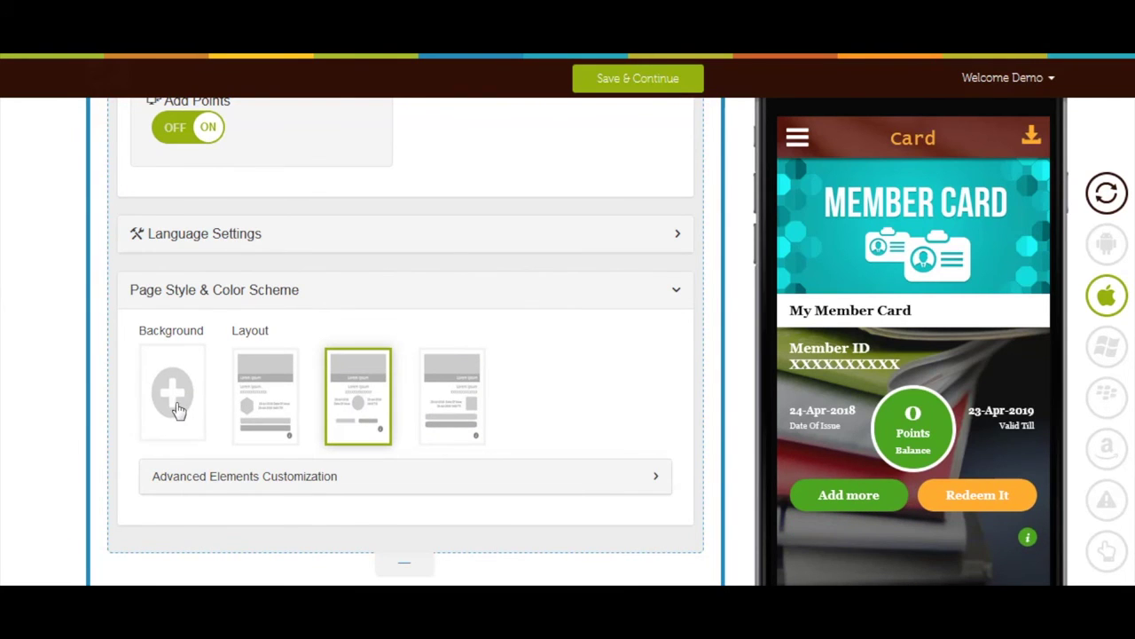
# Browse the solid colour and custom image backgrounds, then close without changing them.
pyautogui.click(174, 401)
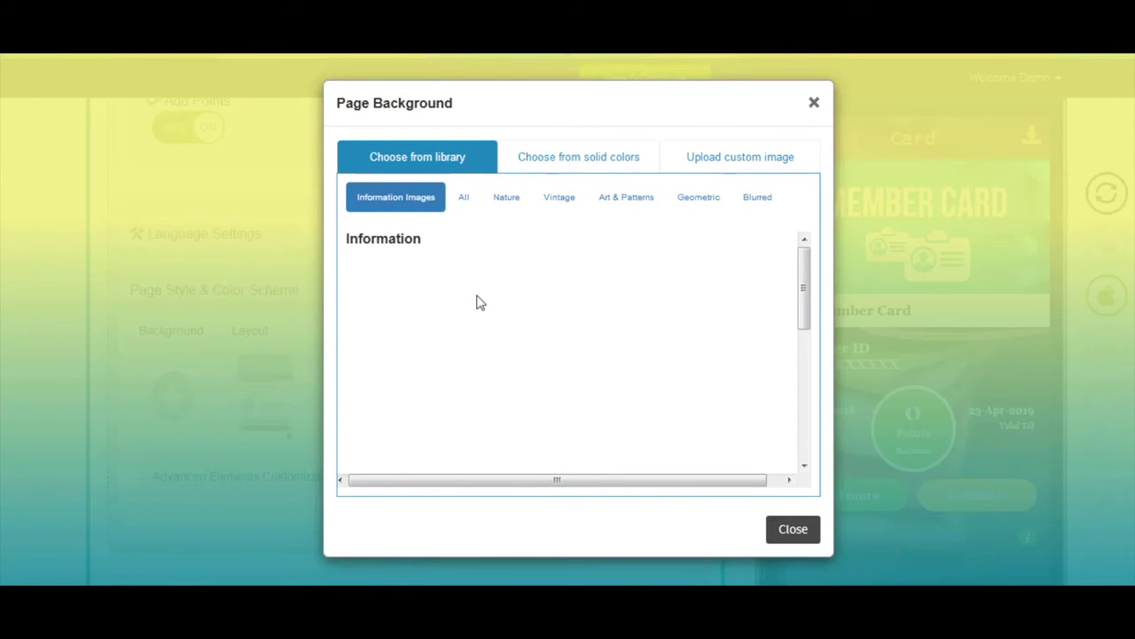
pyautogui.scroll(-10, 489, 299)
pyautogui.click(575, 171)
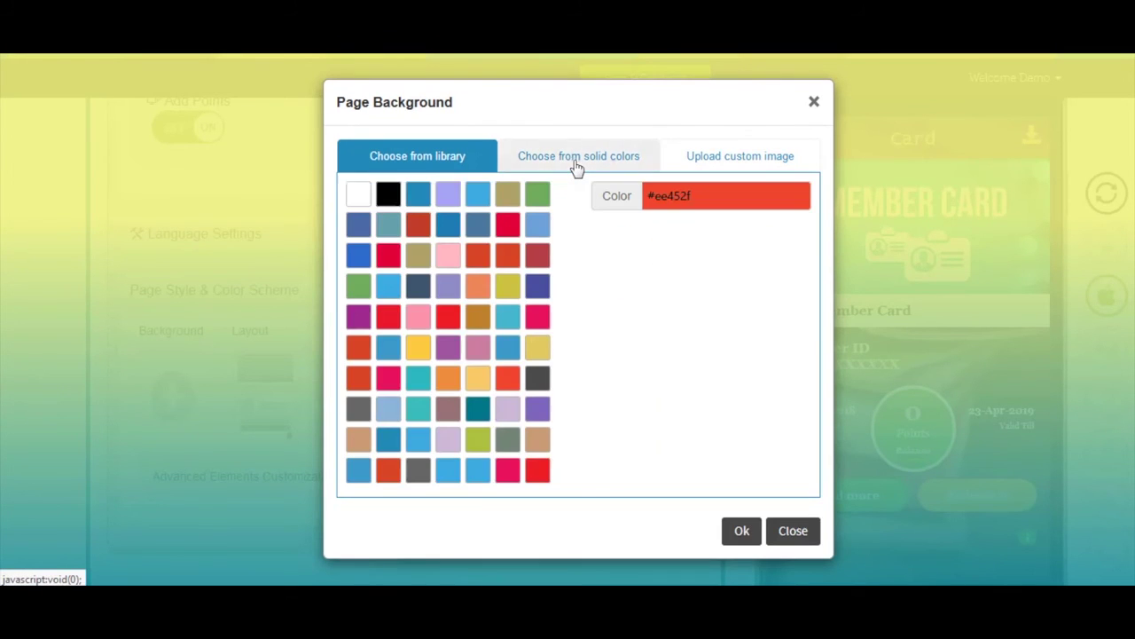
pyautogui.click(725, 160)
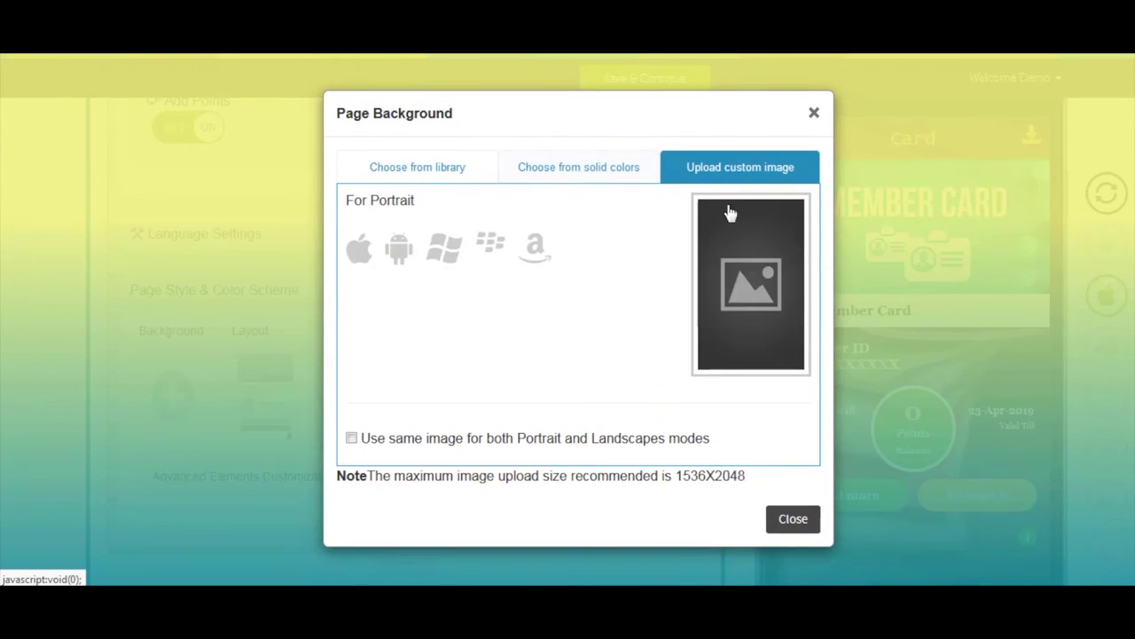
pyautogui.click(794, 520)
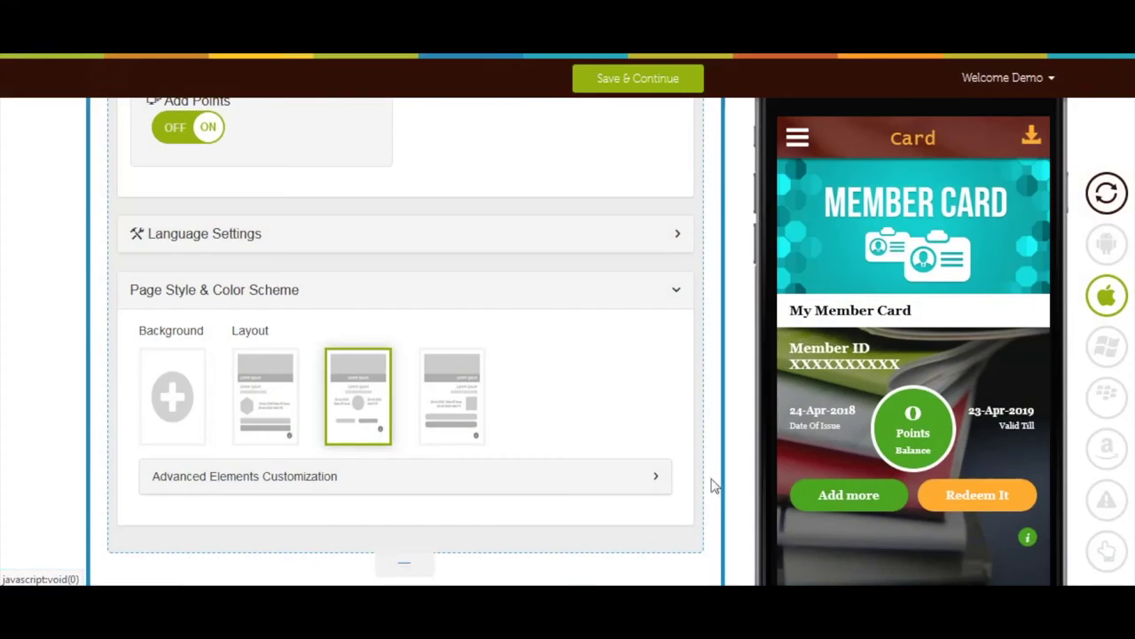
# Expand Advanced Elements Customization and toggle Sub Heading Indent right, then back left.
pyautogui.click(557, 479)
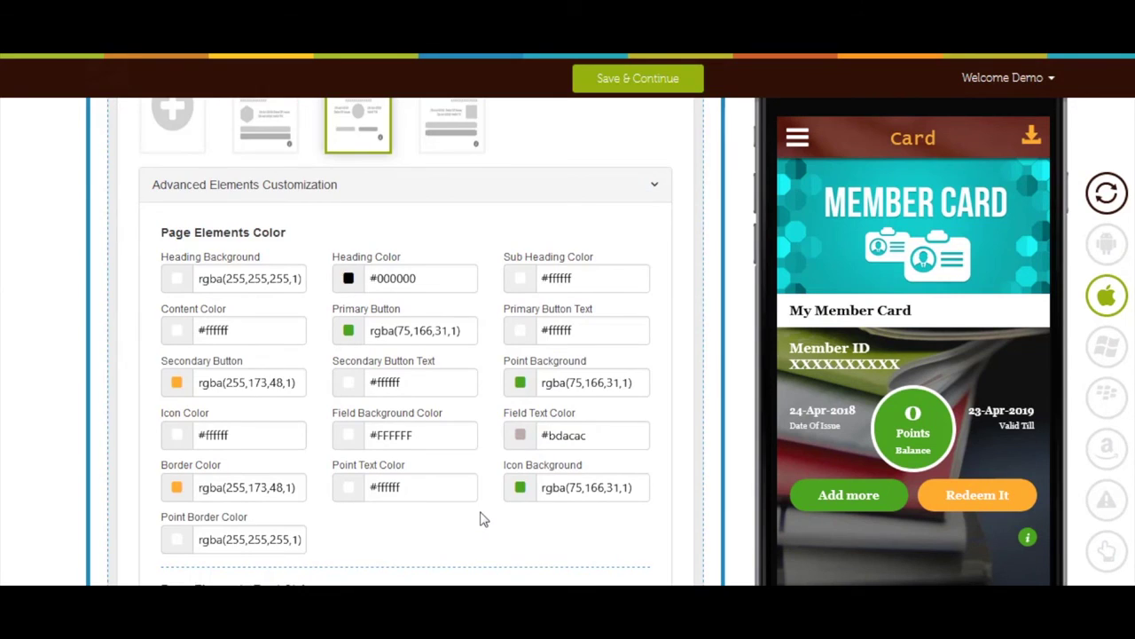
pyautogui.scroll(-3, 484, 519)
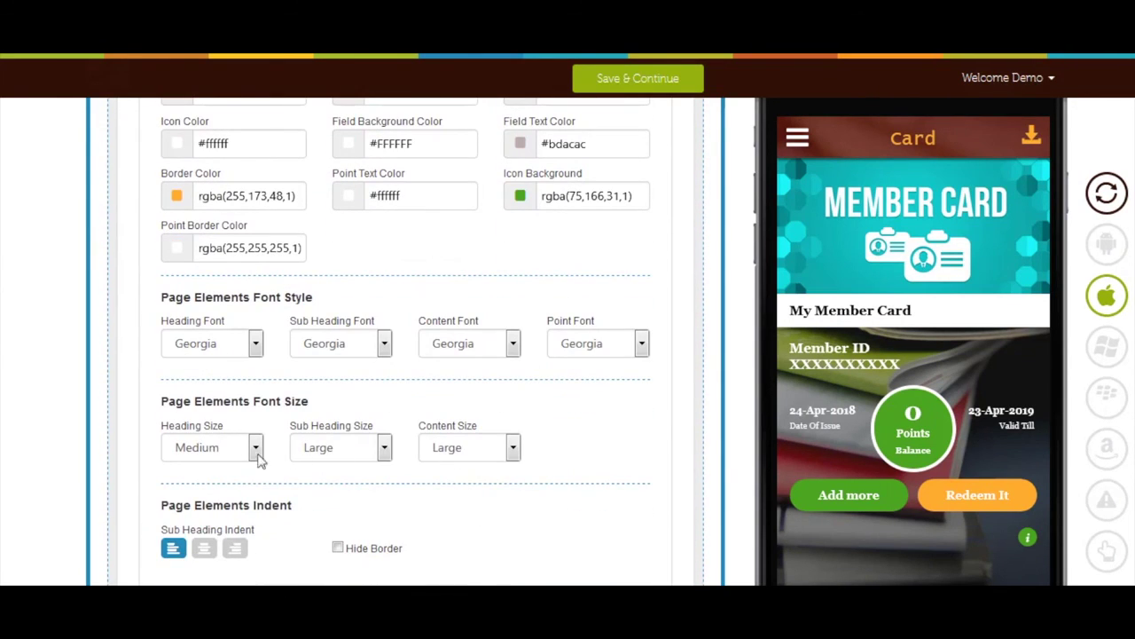
pyautogui.scroll(-1, 264, 497)
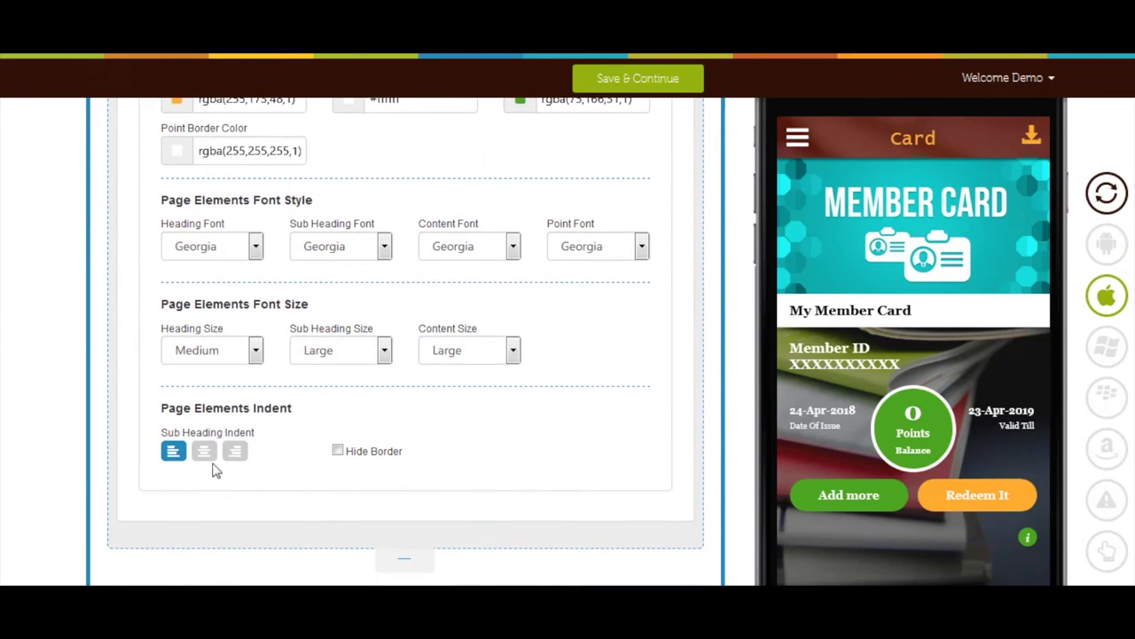
pyautogui.click(184, 455)
pyautogui.click(182, 454)
# Untick Hide Border and save the Card page with Save & Continue.
pyautogui.click(338, 452)
pyautogui.scroll(-3, 347, 472)
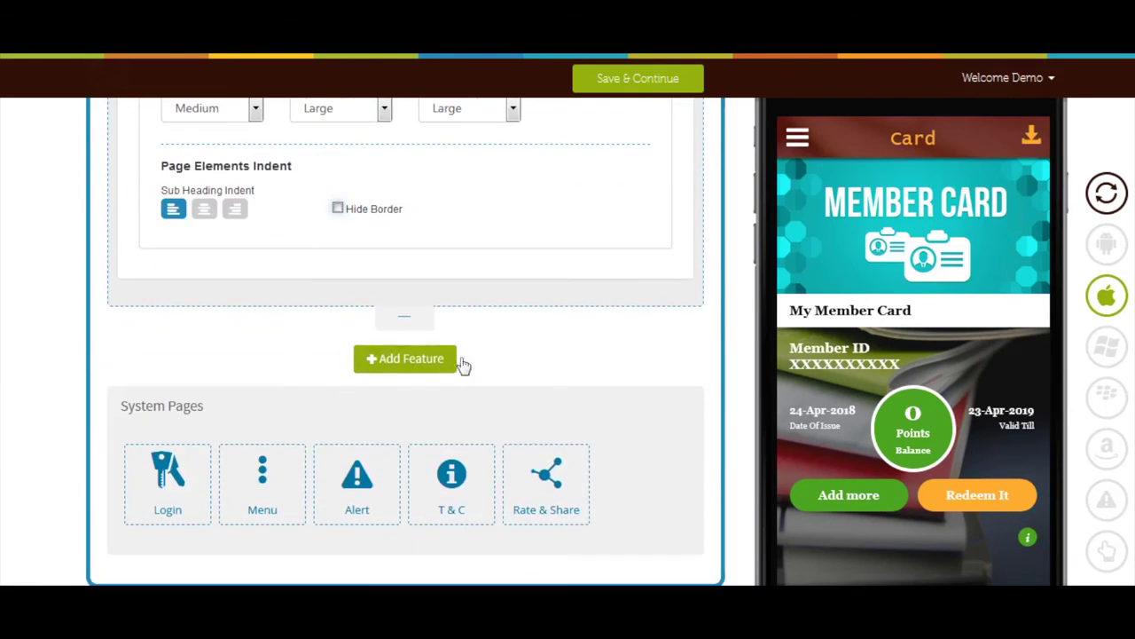
pyautogui.scroll(5, 471, 374)
pyautogui.scroll(5, 474, 337)
pyautogui.scroll(5, 476, 337)
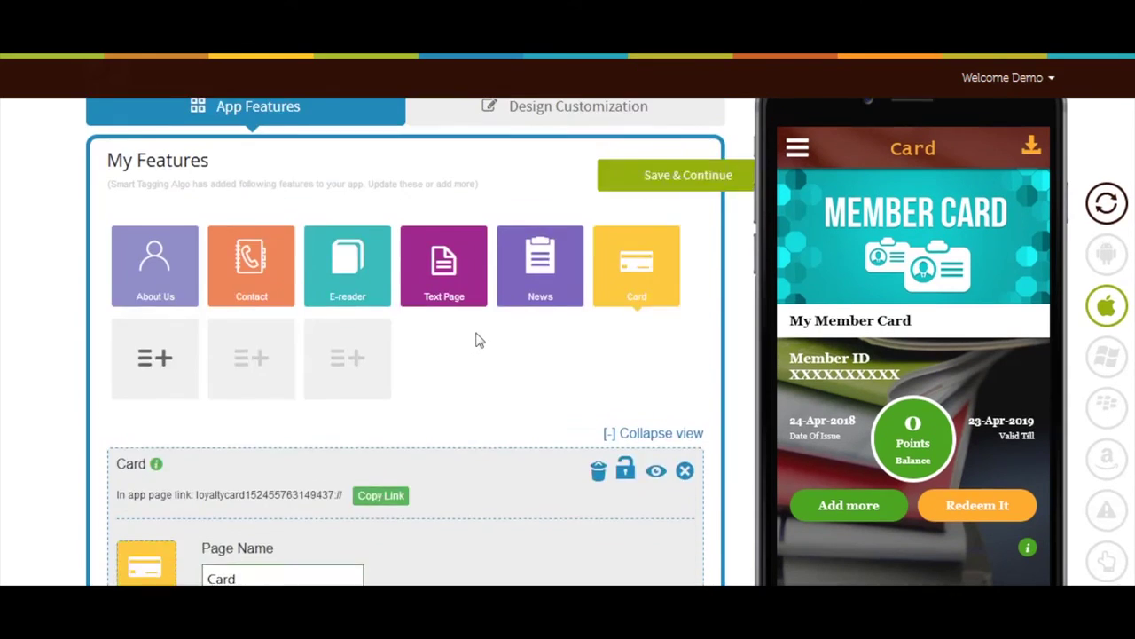
pyautogui.scroll(2, 532, 306)
pyautogui.click(622, 241)
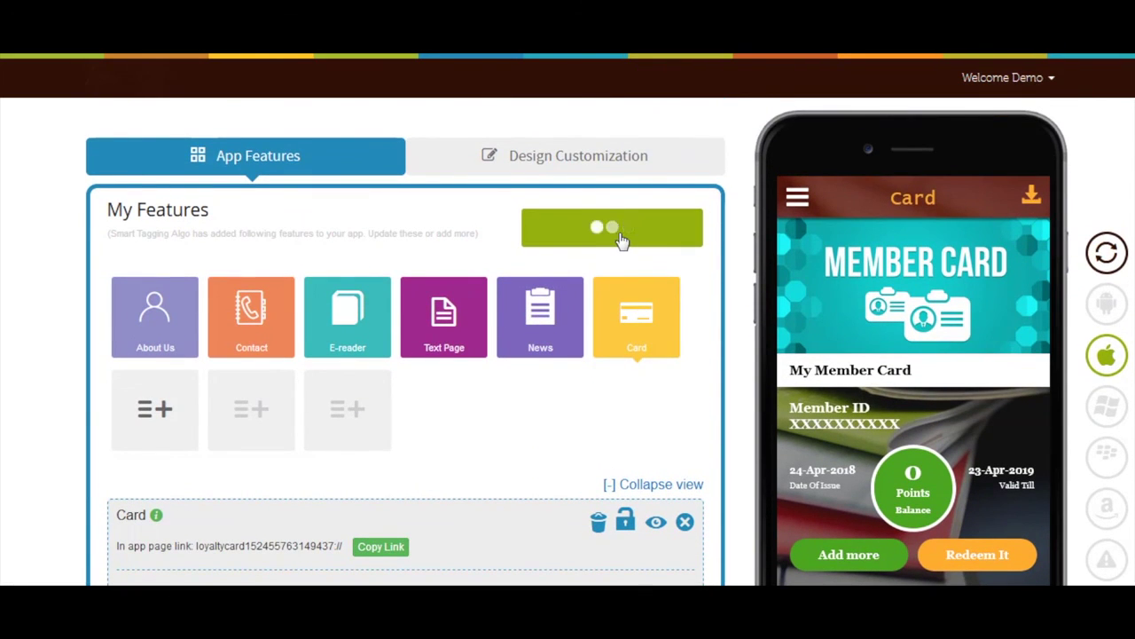